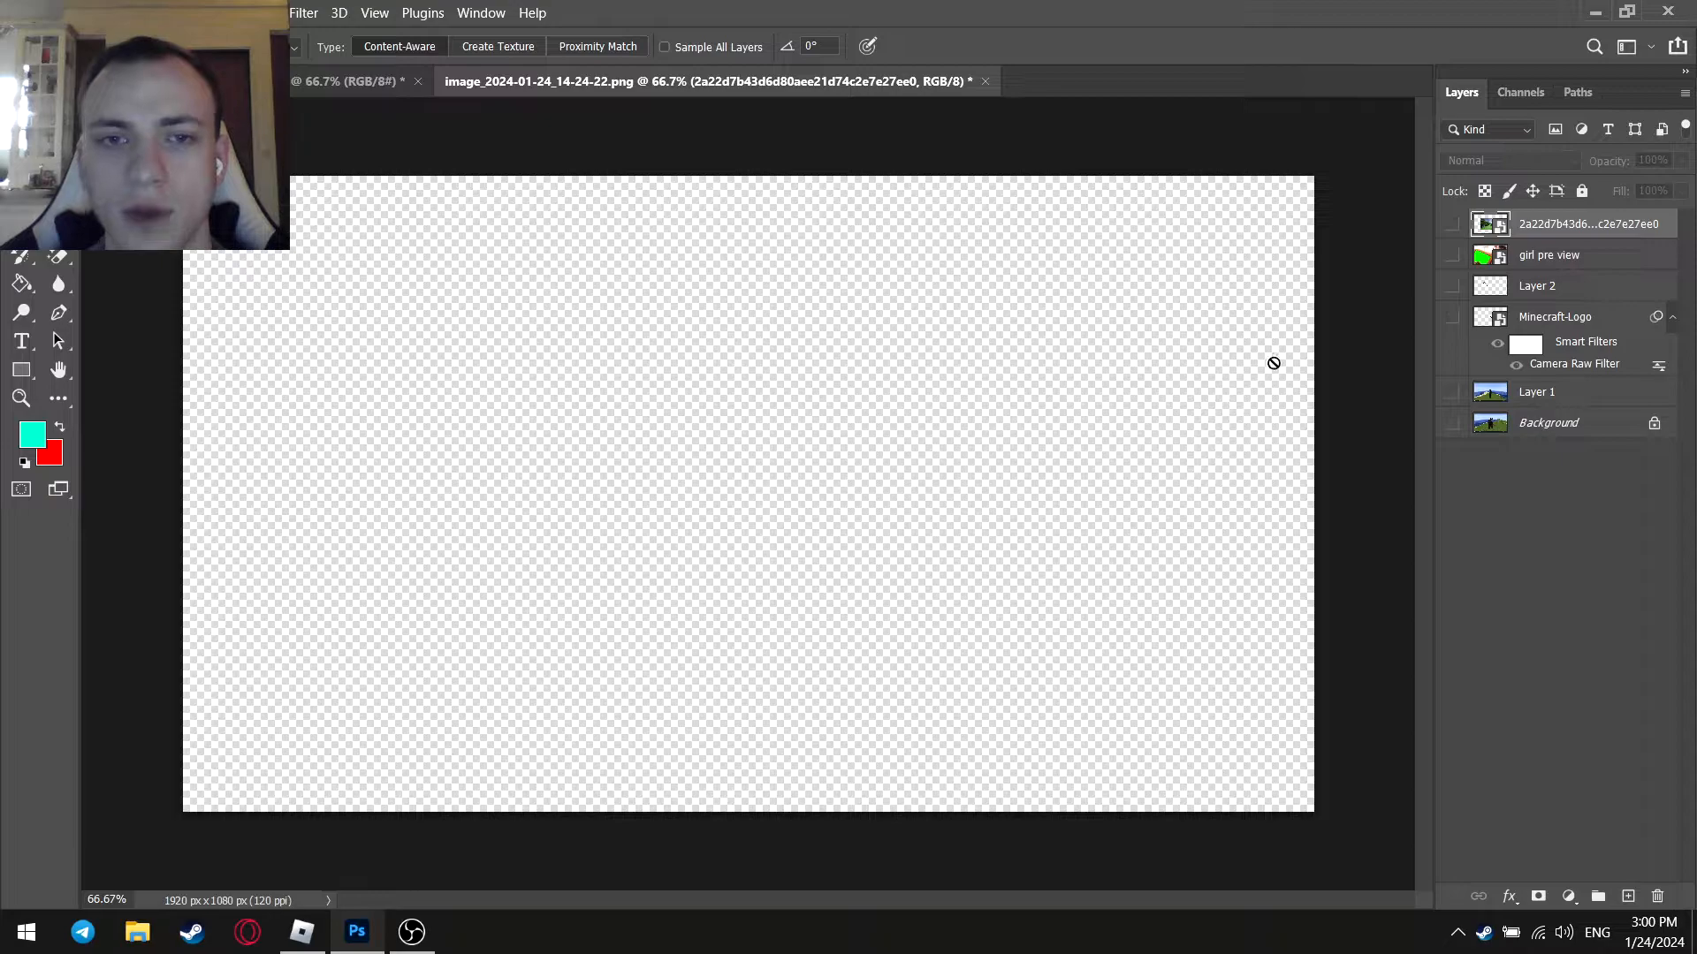
Make the girl pre view layer visible and rasterize it
click(1452, 255)
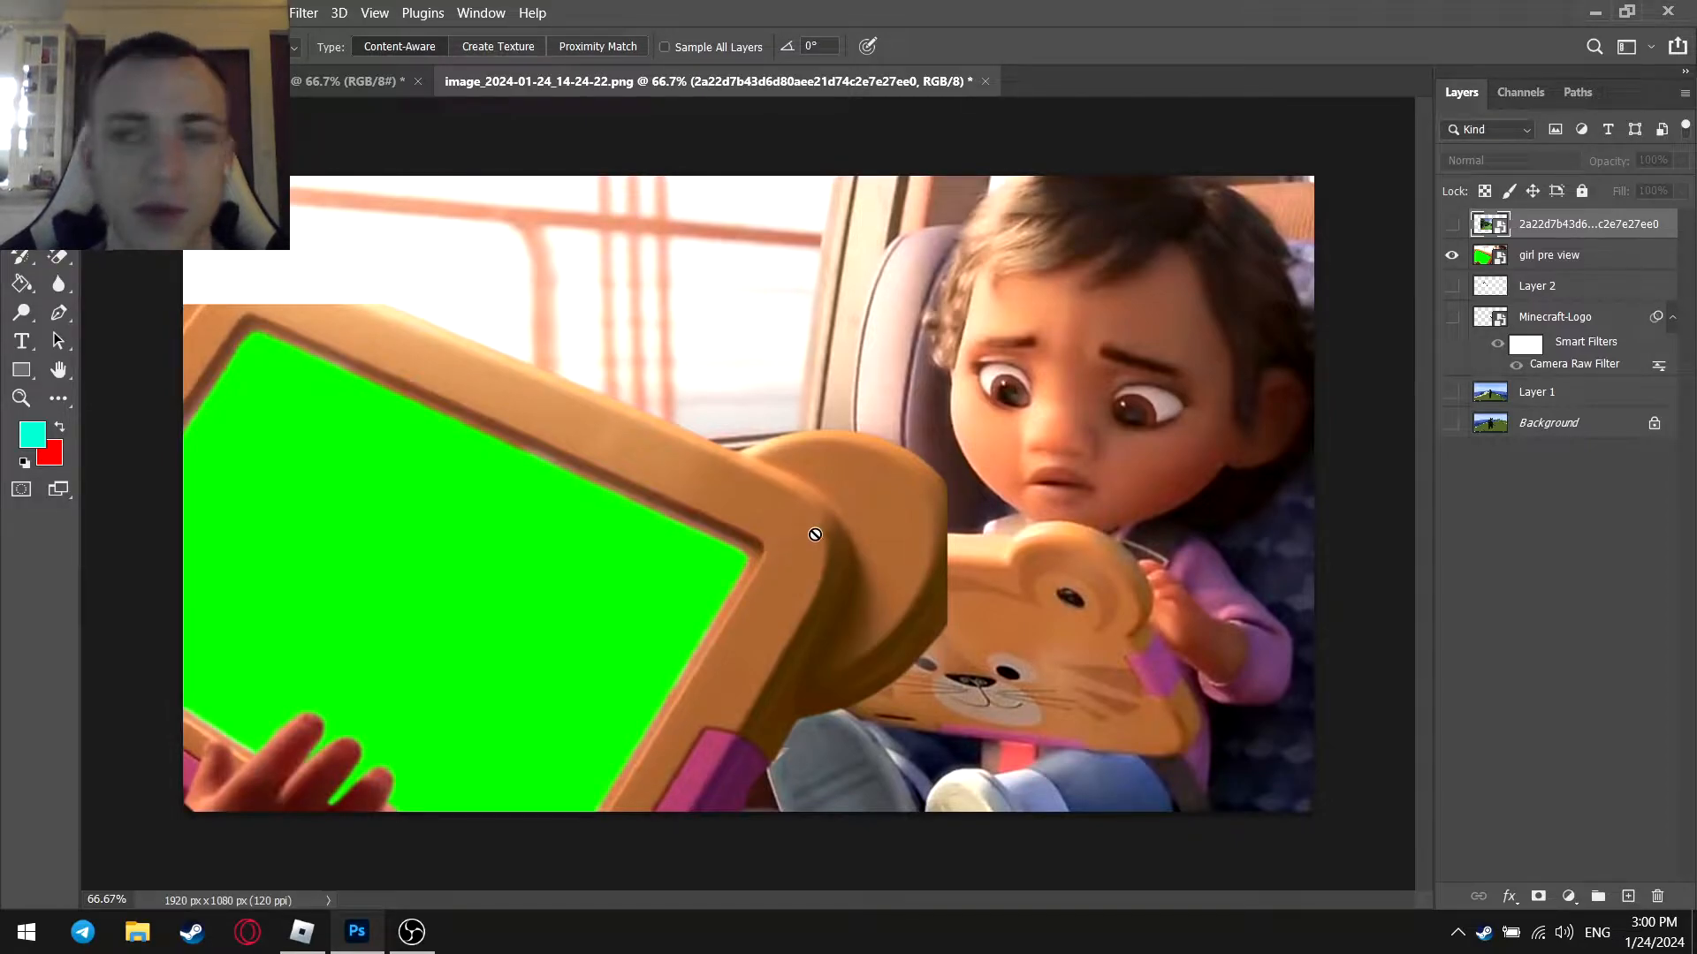
key(alt+bracketleft)
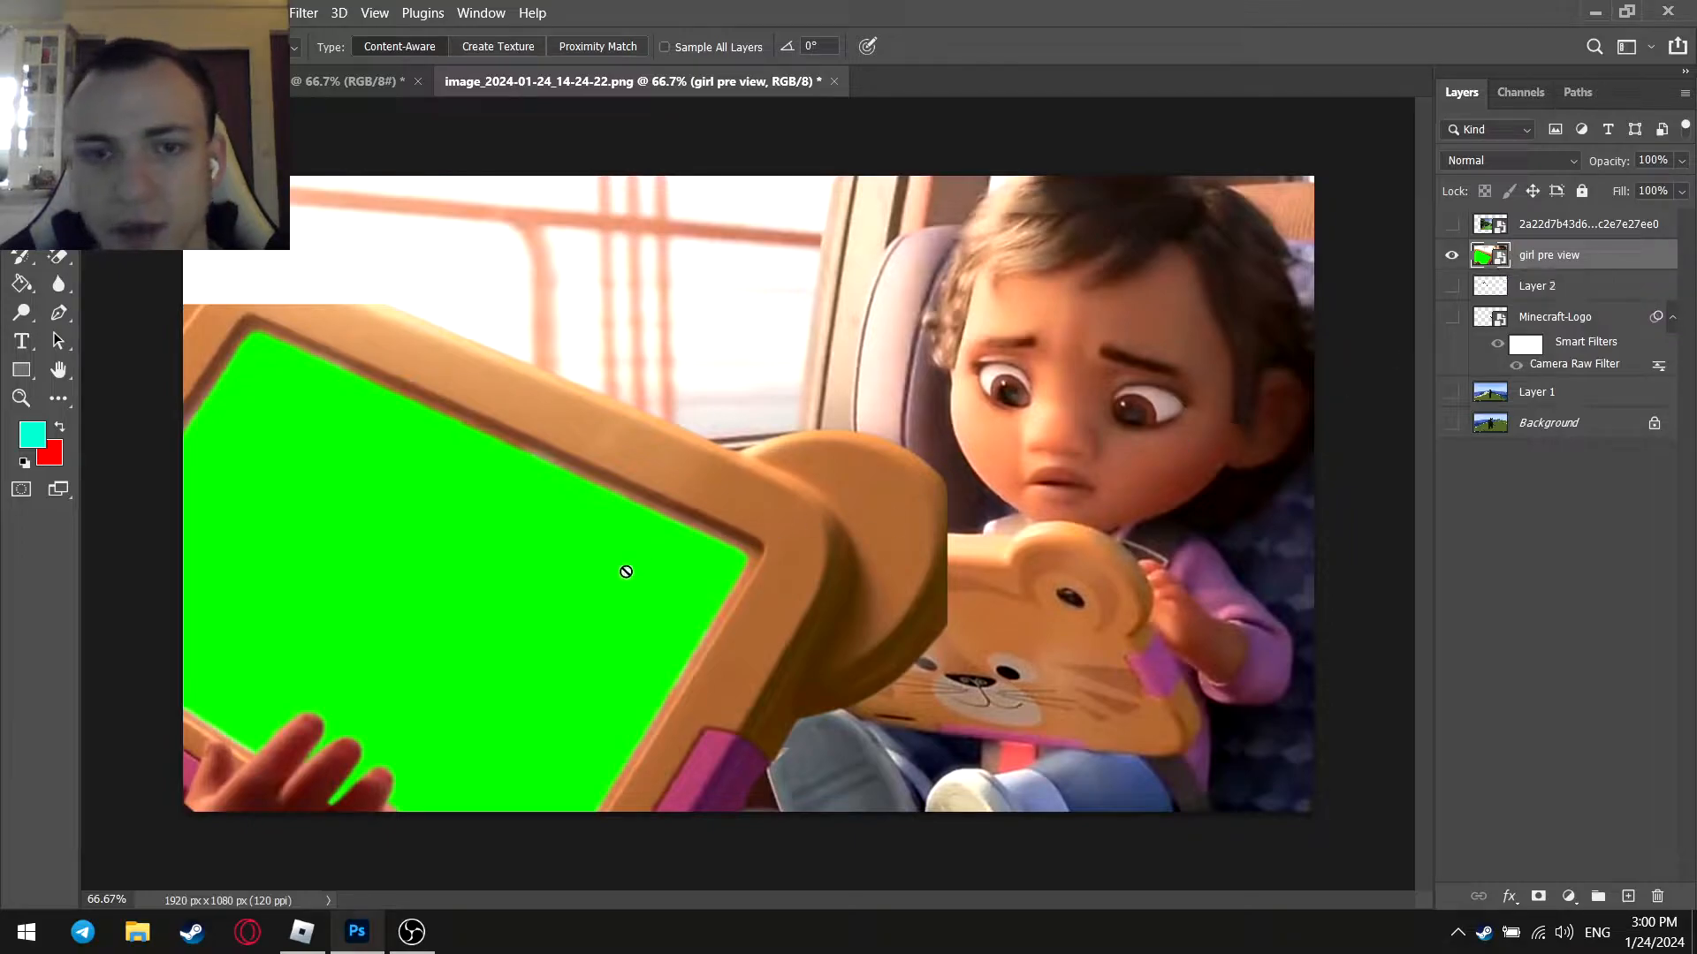
right_click(1607, 265)
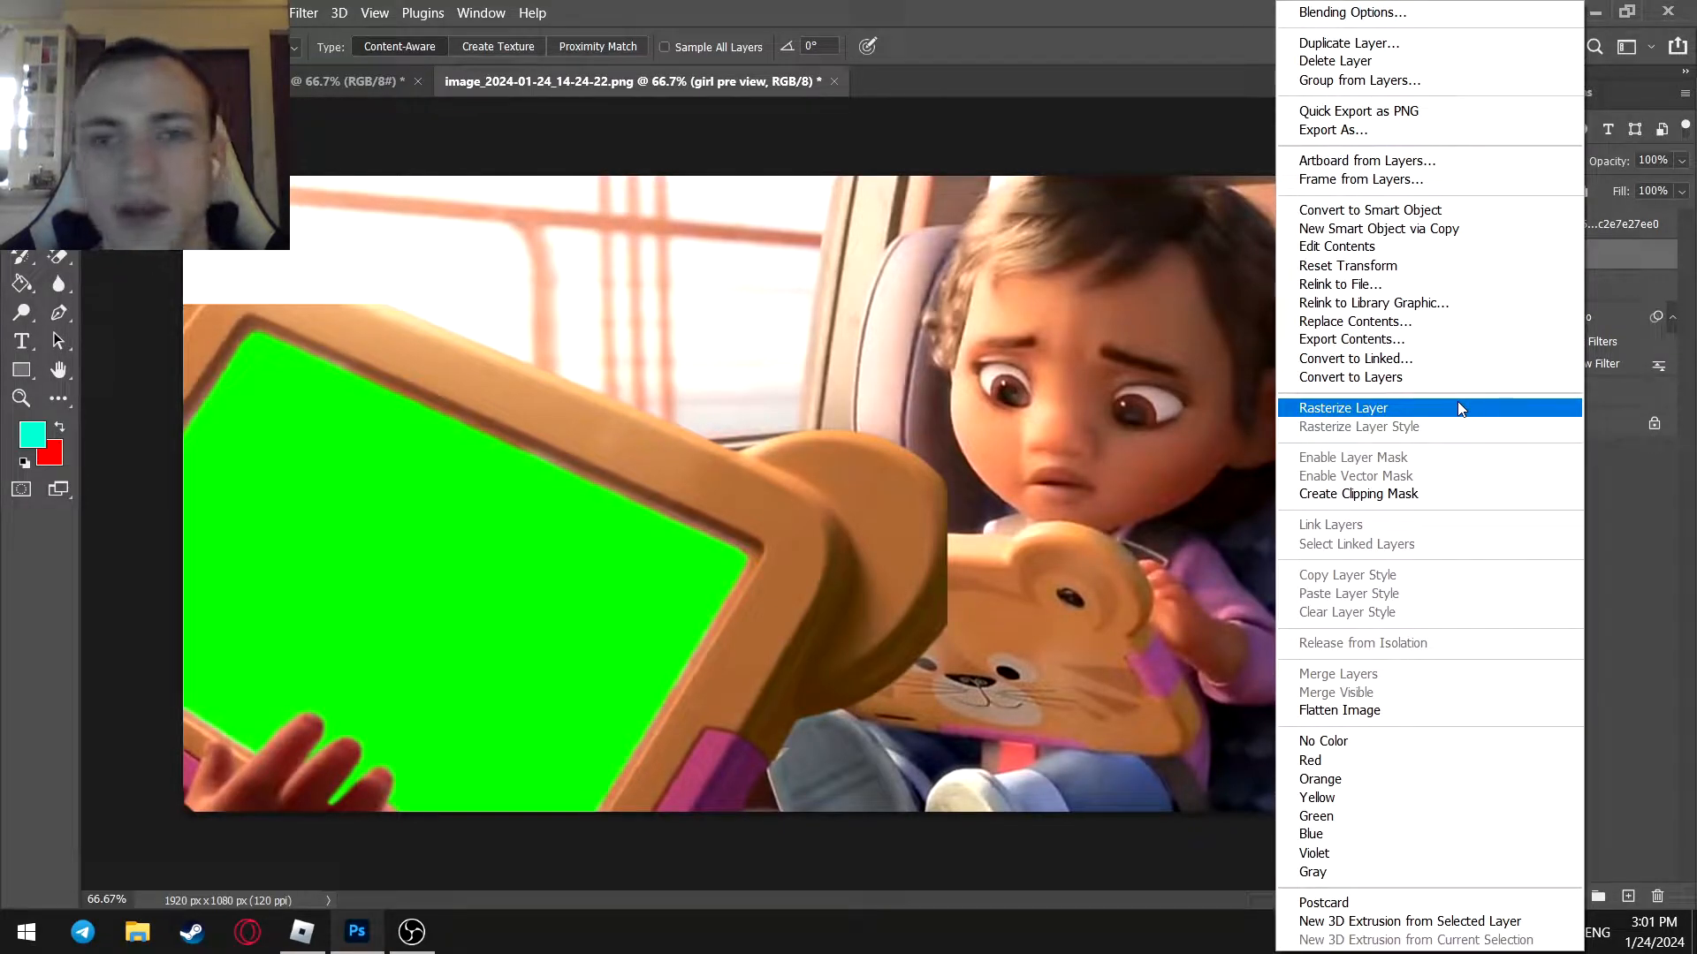
click(1458, 408)
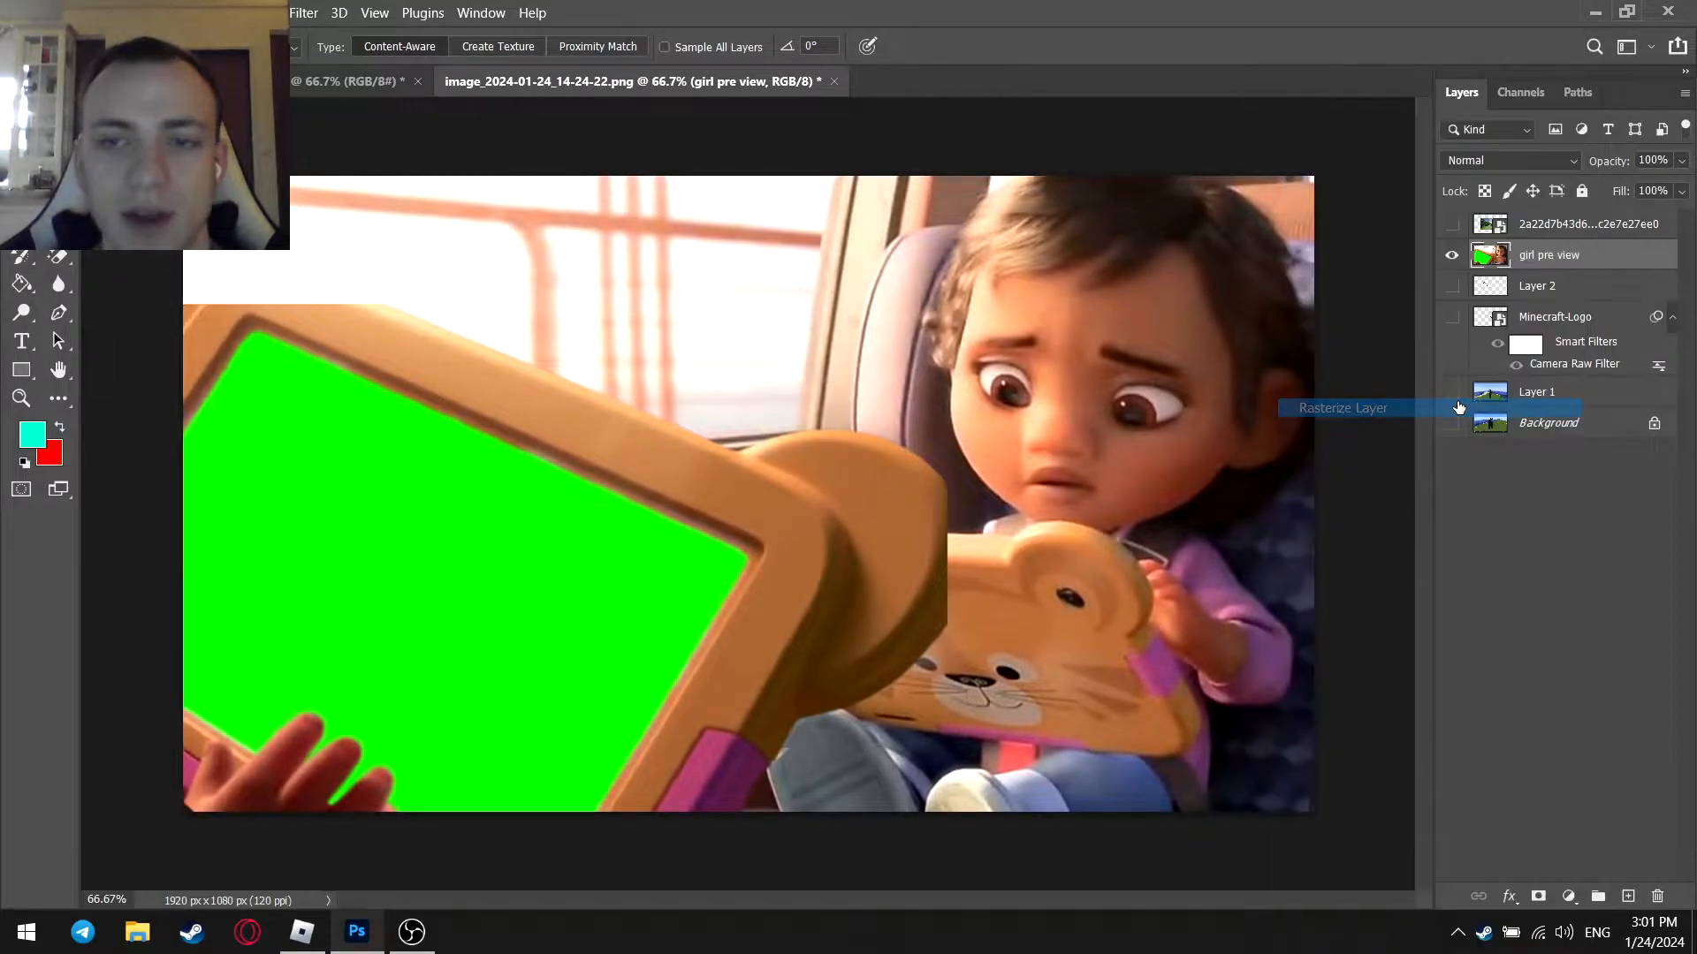
Rasterize all layers from Minecraft-Logo up to the topmost image layer together
click(1550, 320)
shift+click(1582, 224)
right_click(1578, 256)
click(1502, 407)
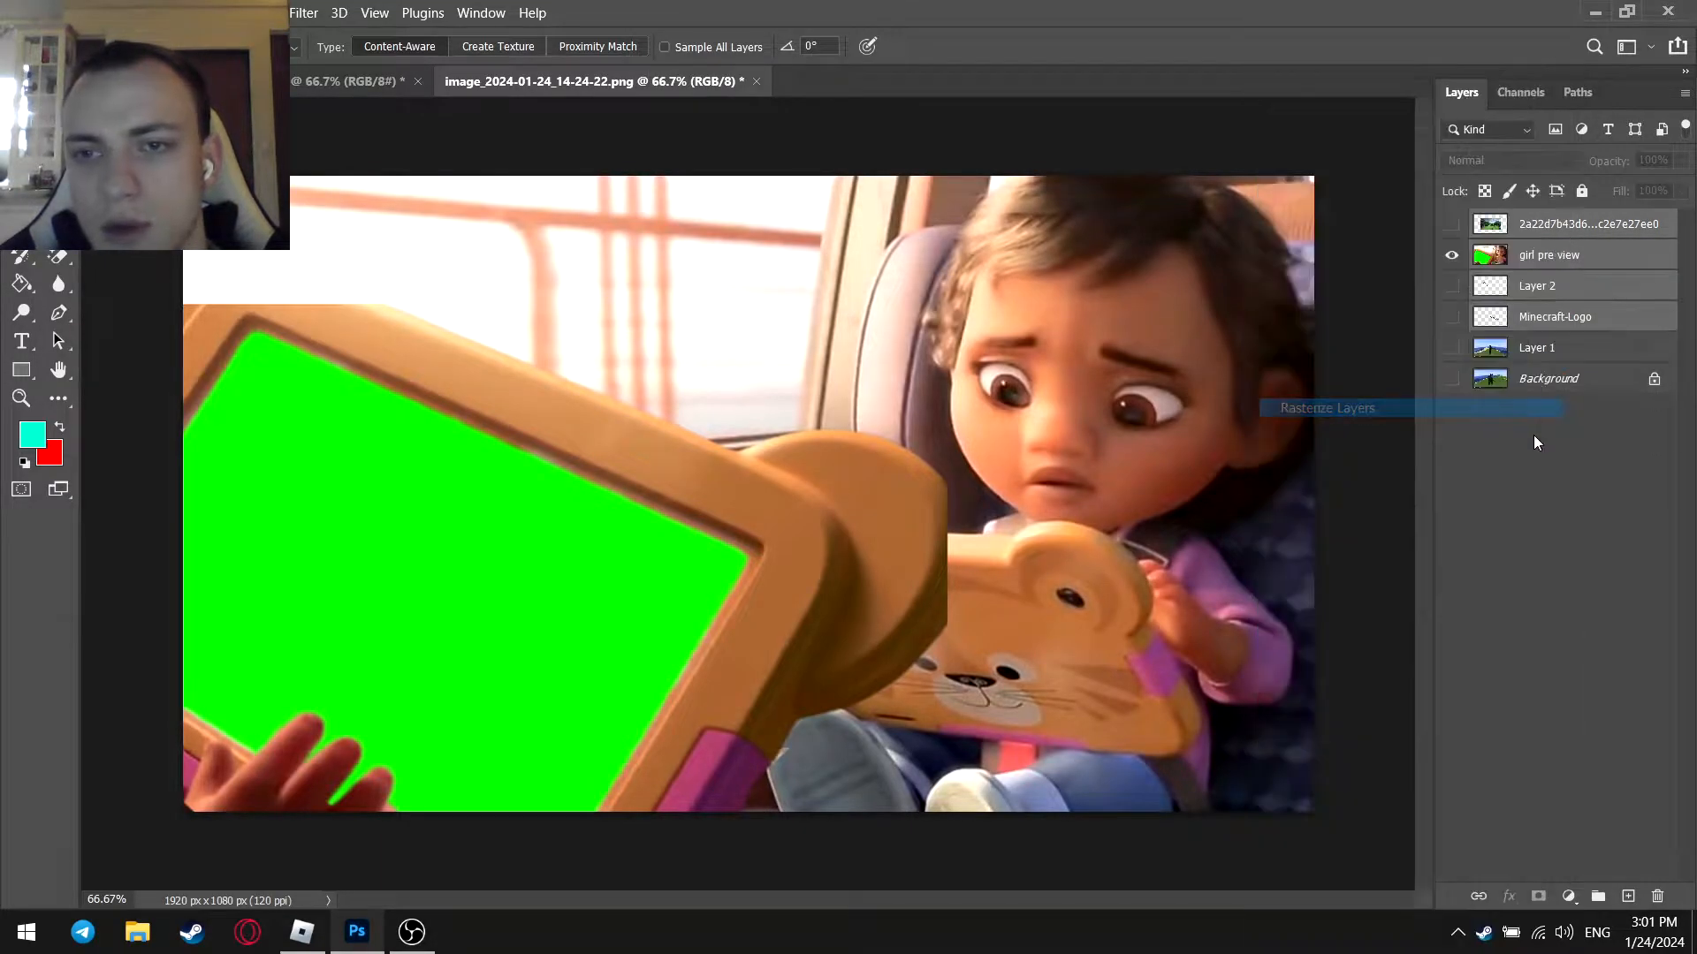
On the girl pre view layer, erase a straight strip of green along the tablet screen's left edge with a small Eraser brush
click(1573, 256)
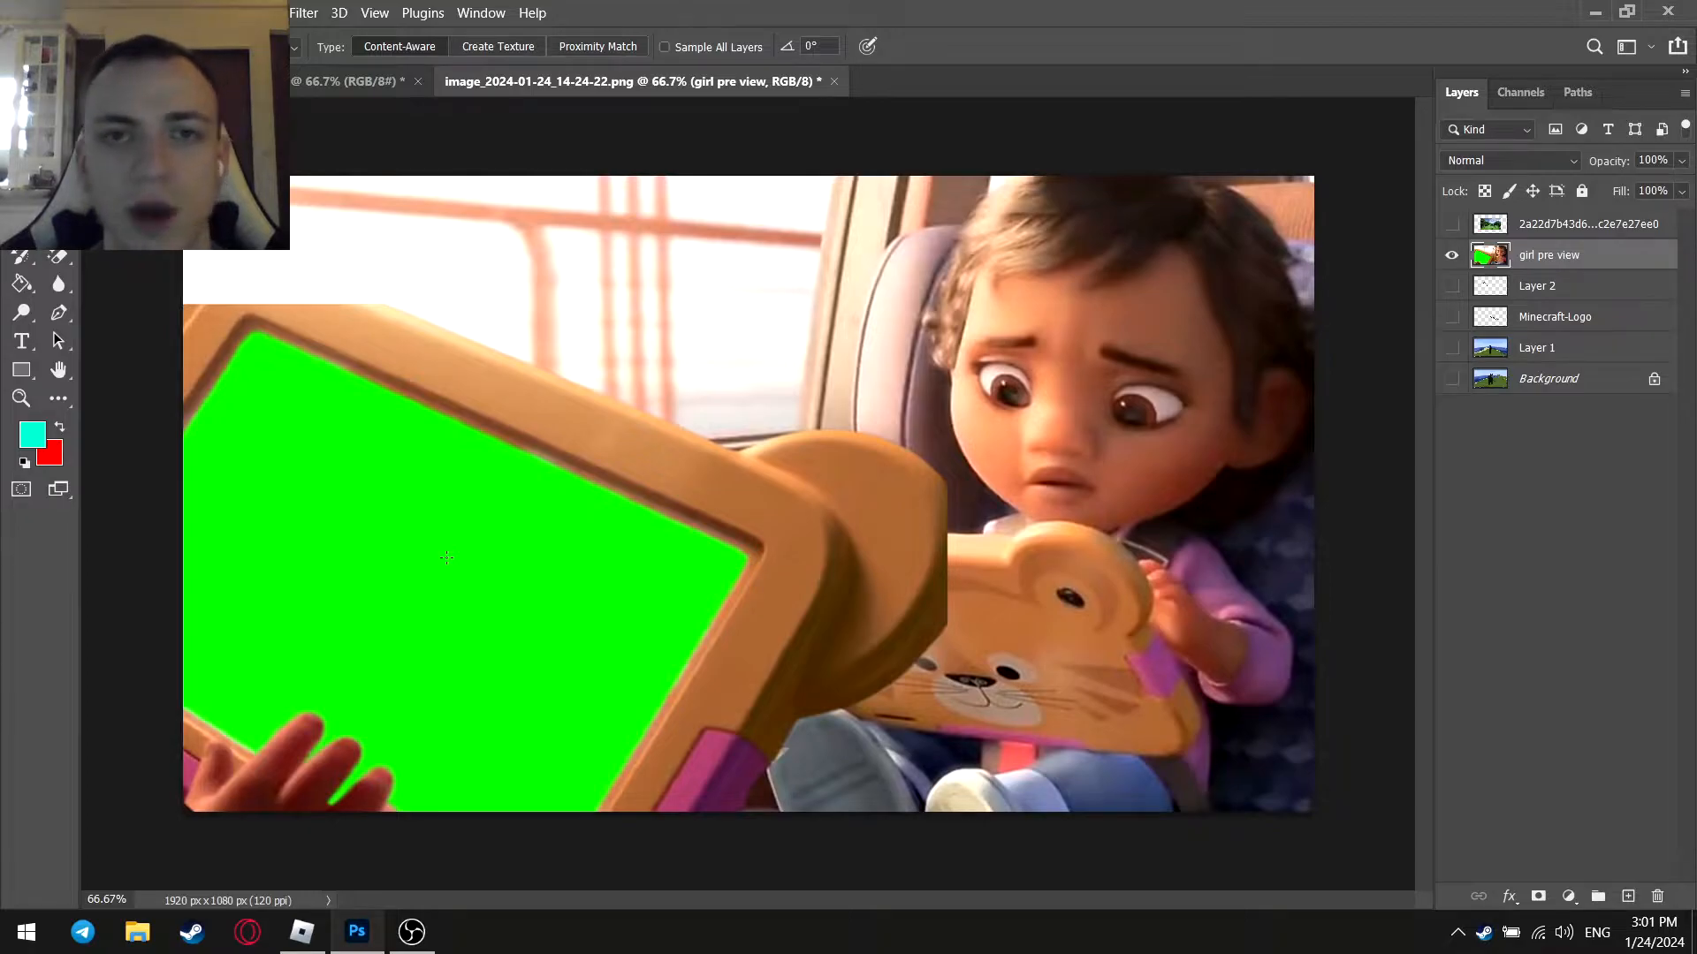
right_click(57, 262)
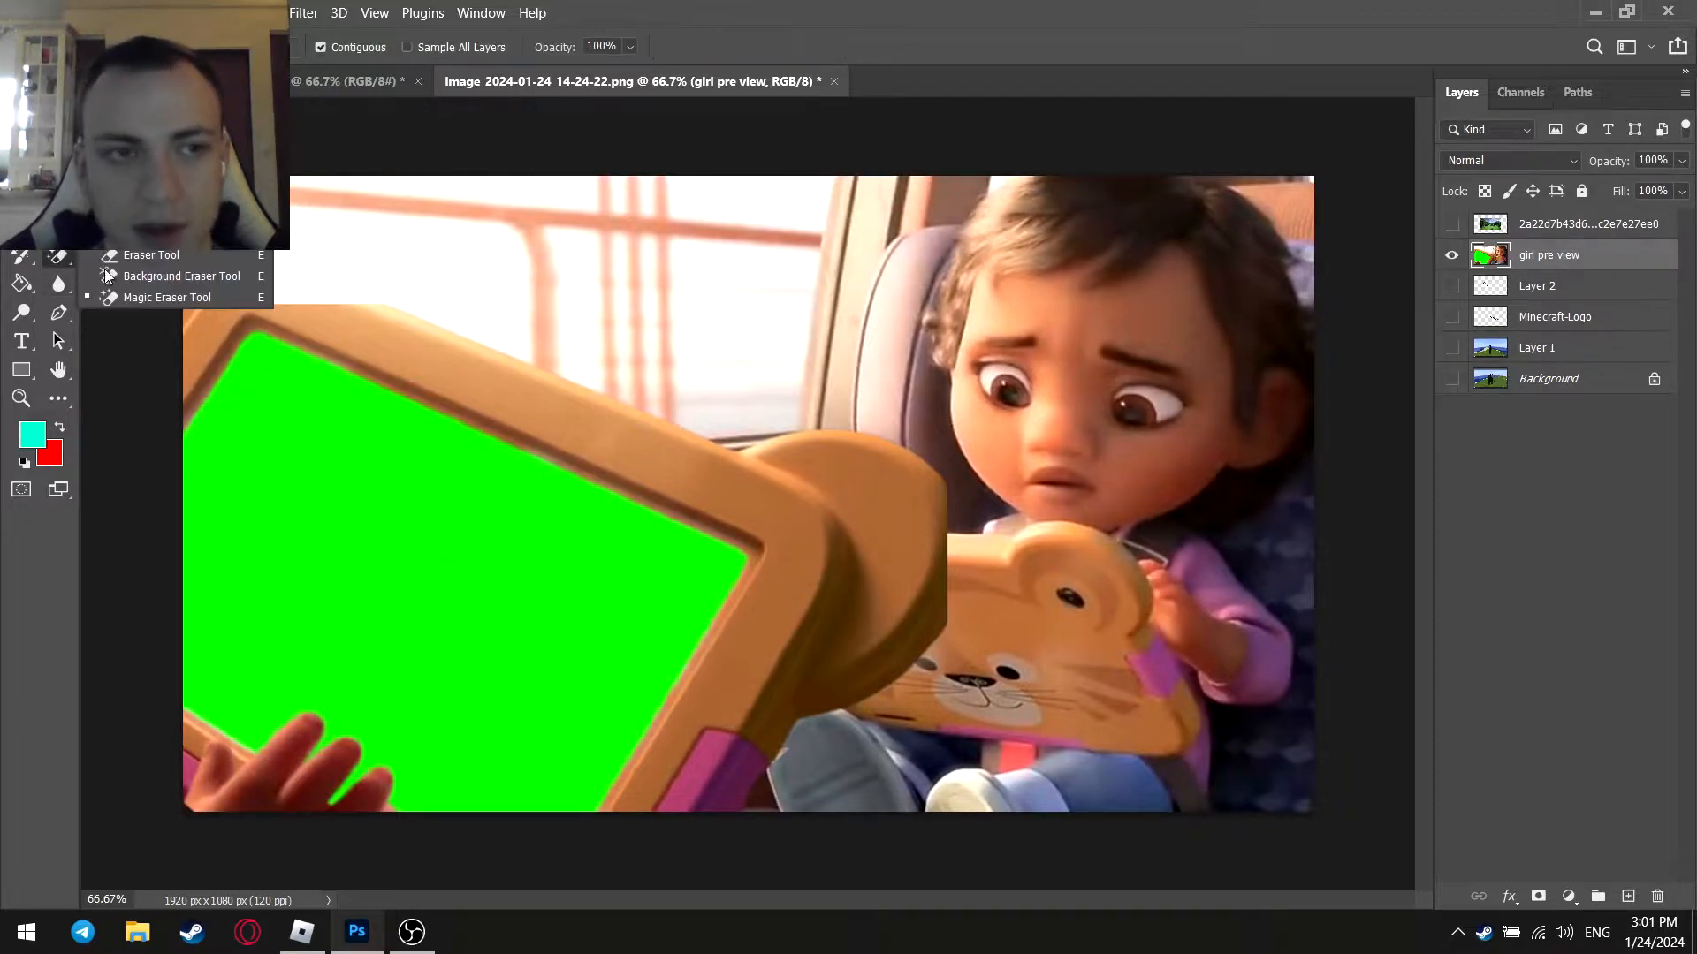
click(140, 252)
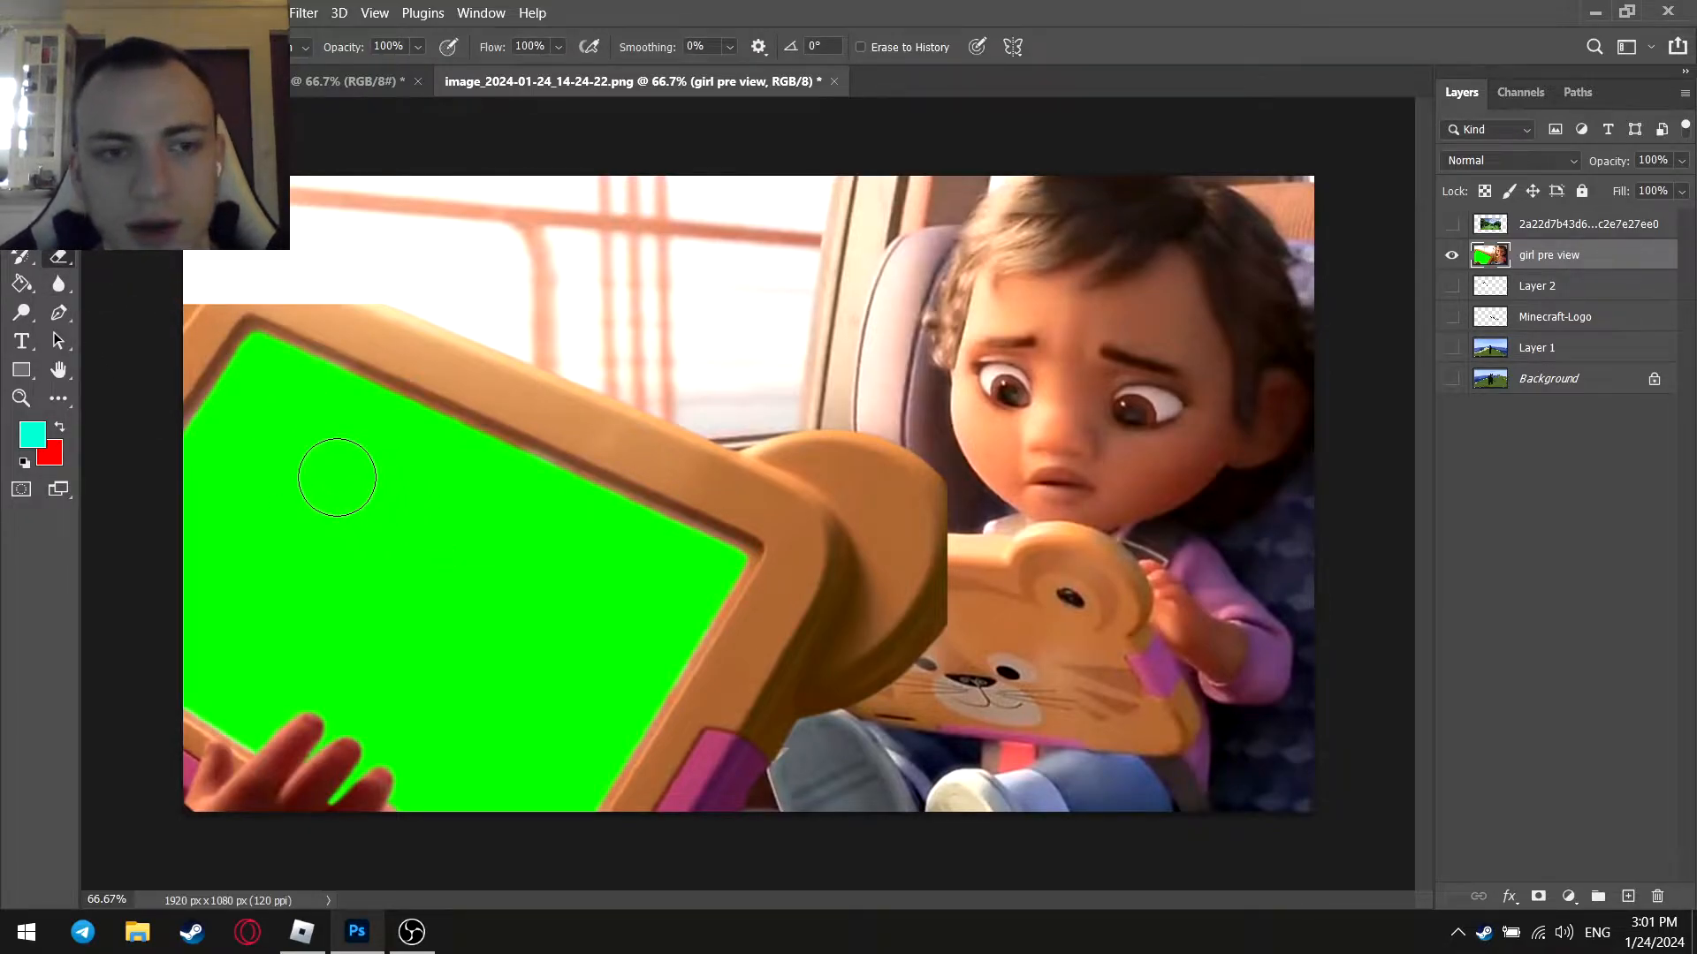
scroll(321, 399, up, 11)
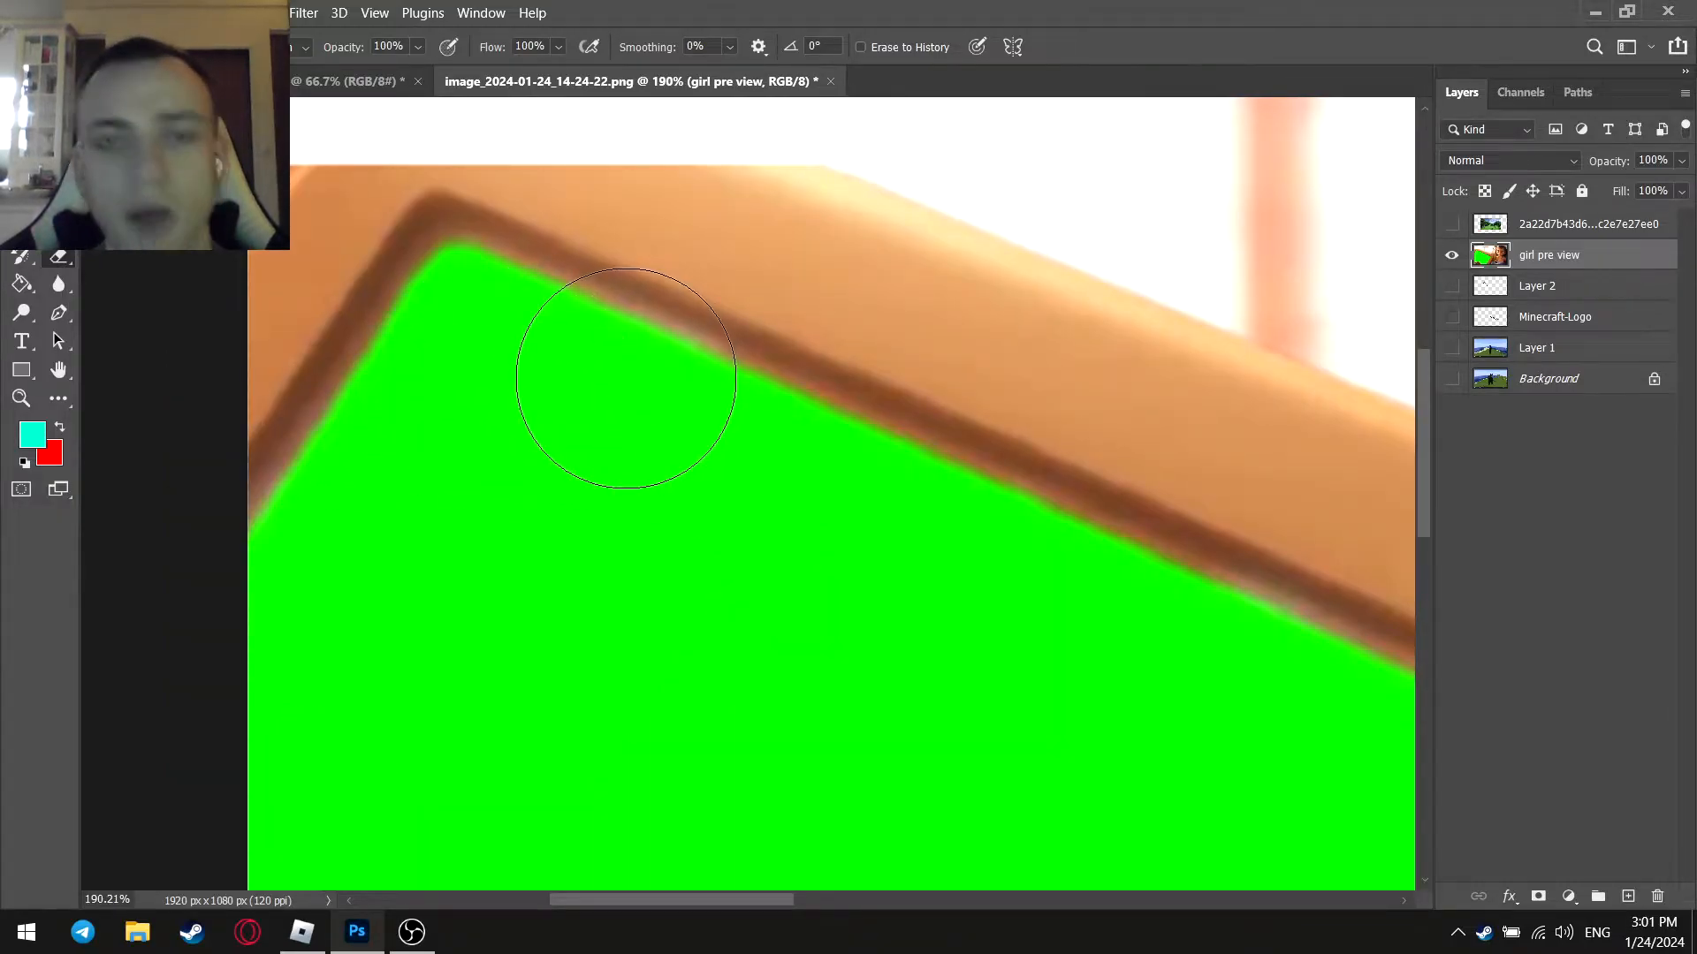
drag(639, 406, 533, 409)
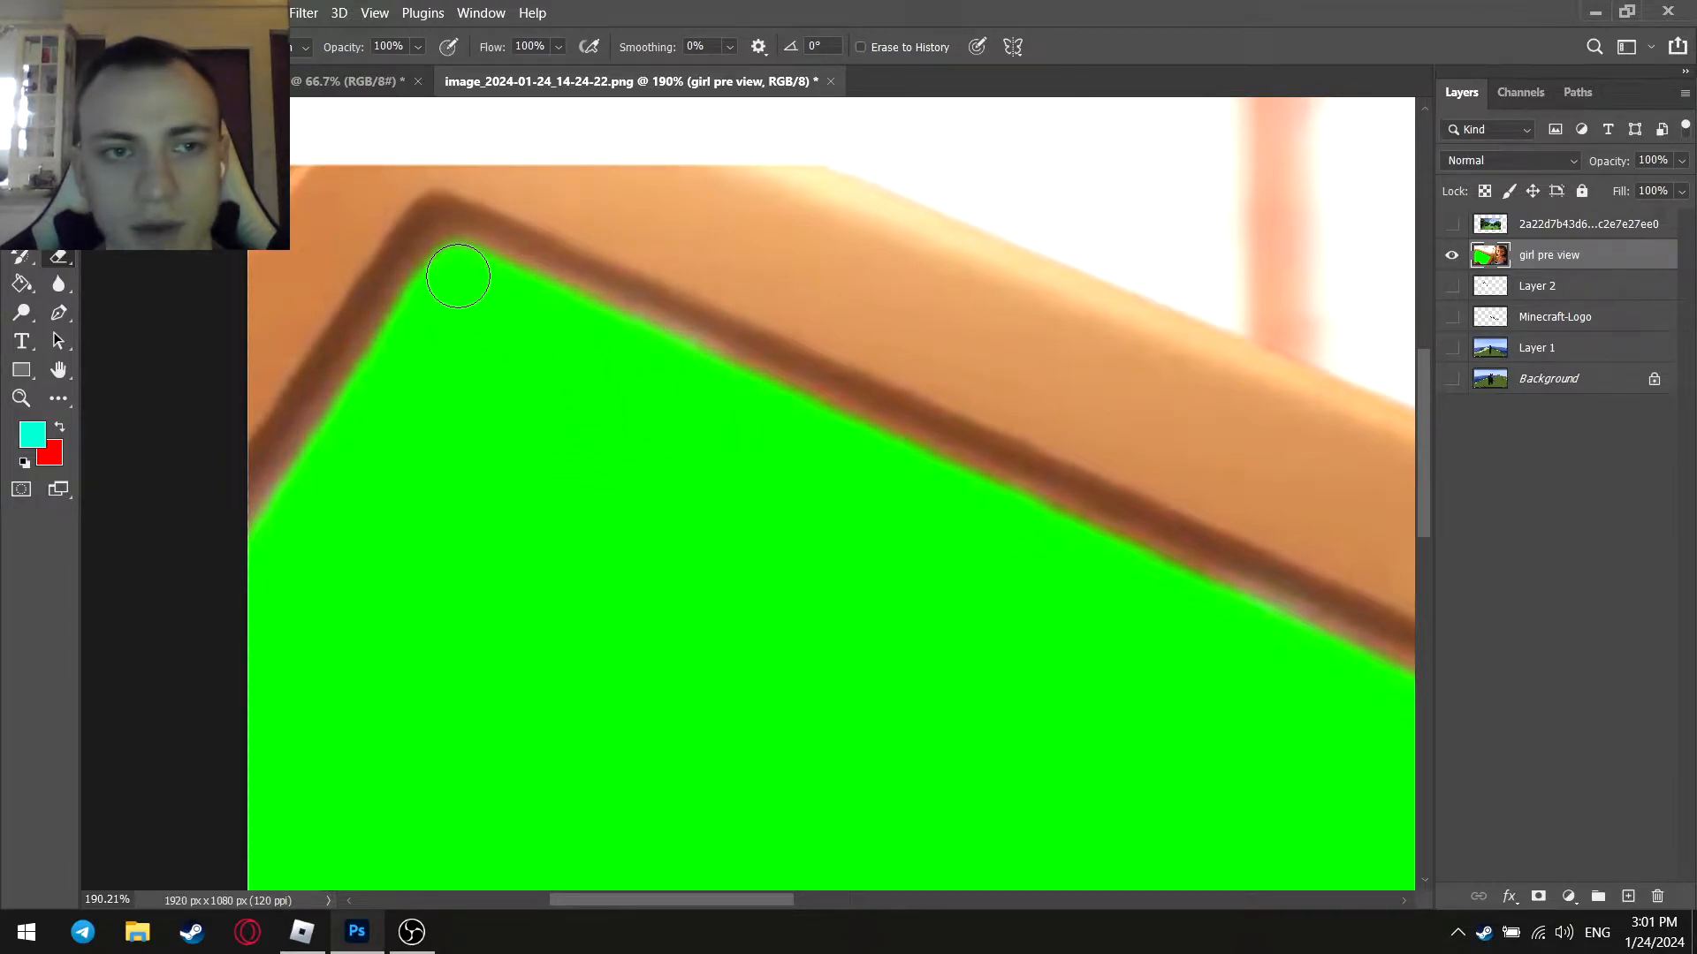
click(456, 273)
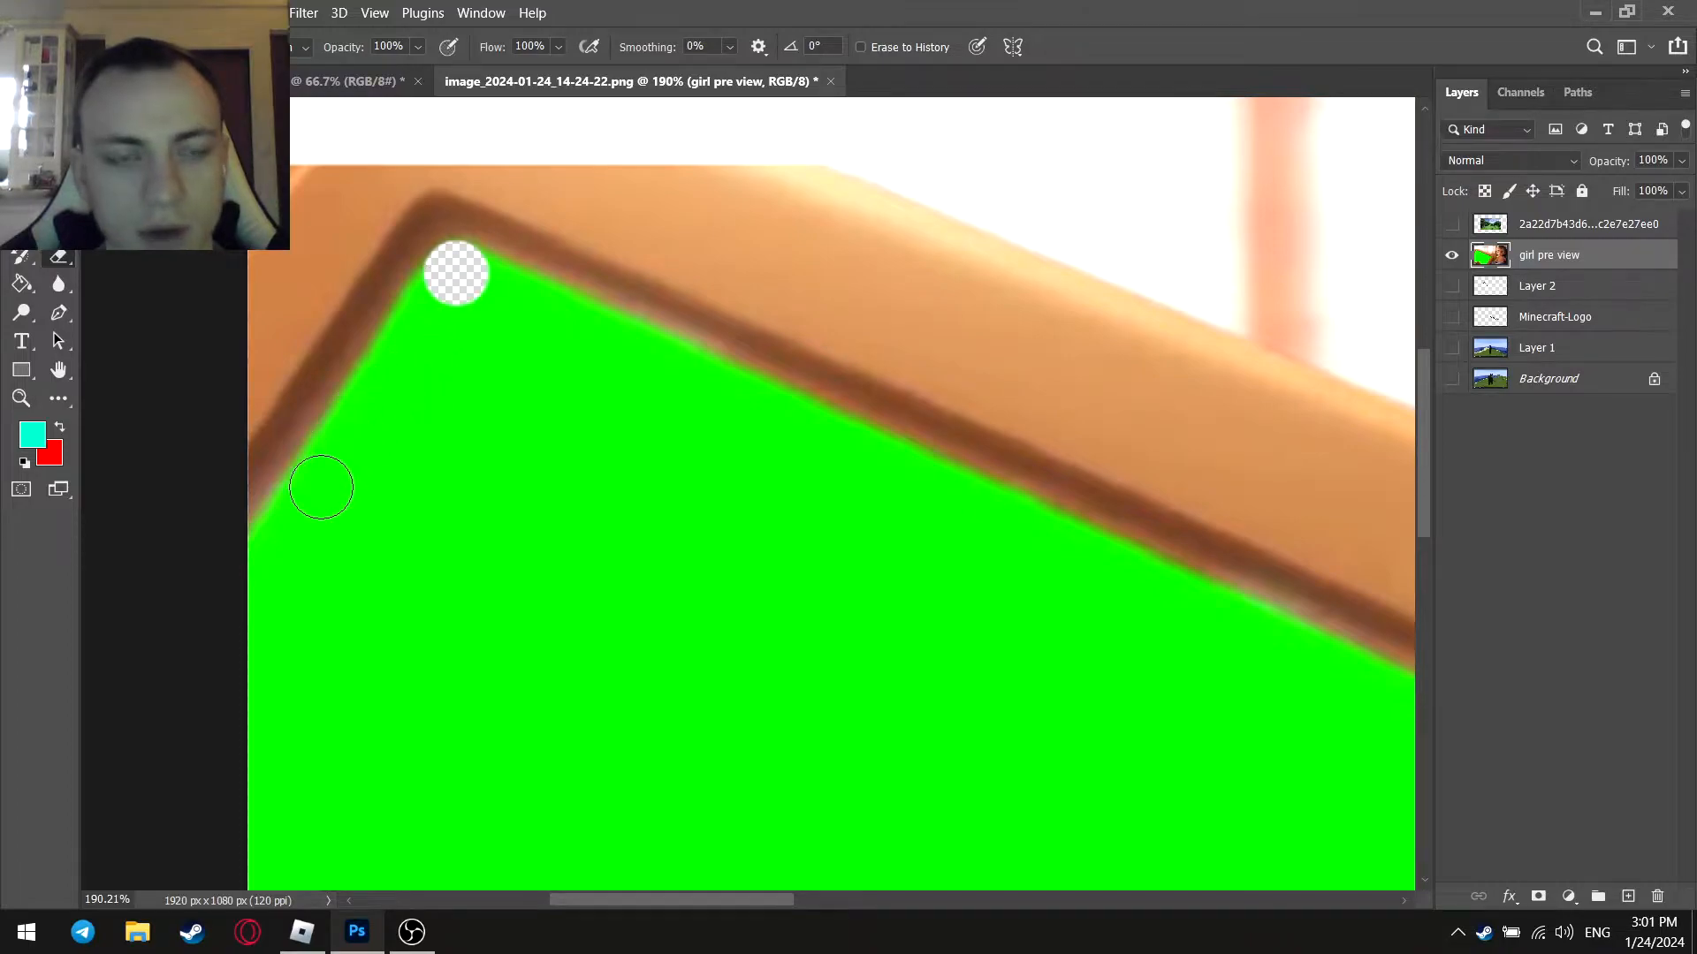
shift+click(273, 553)
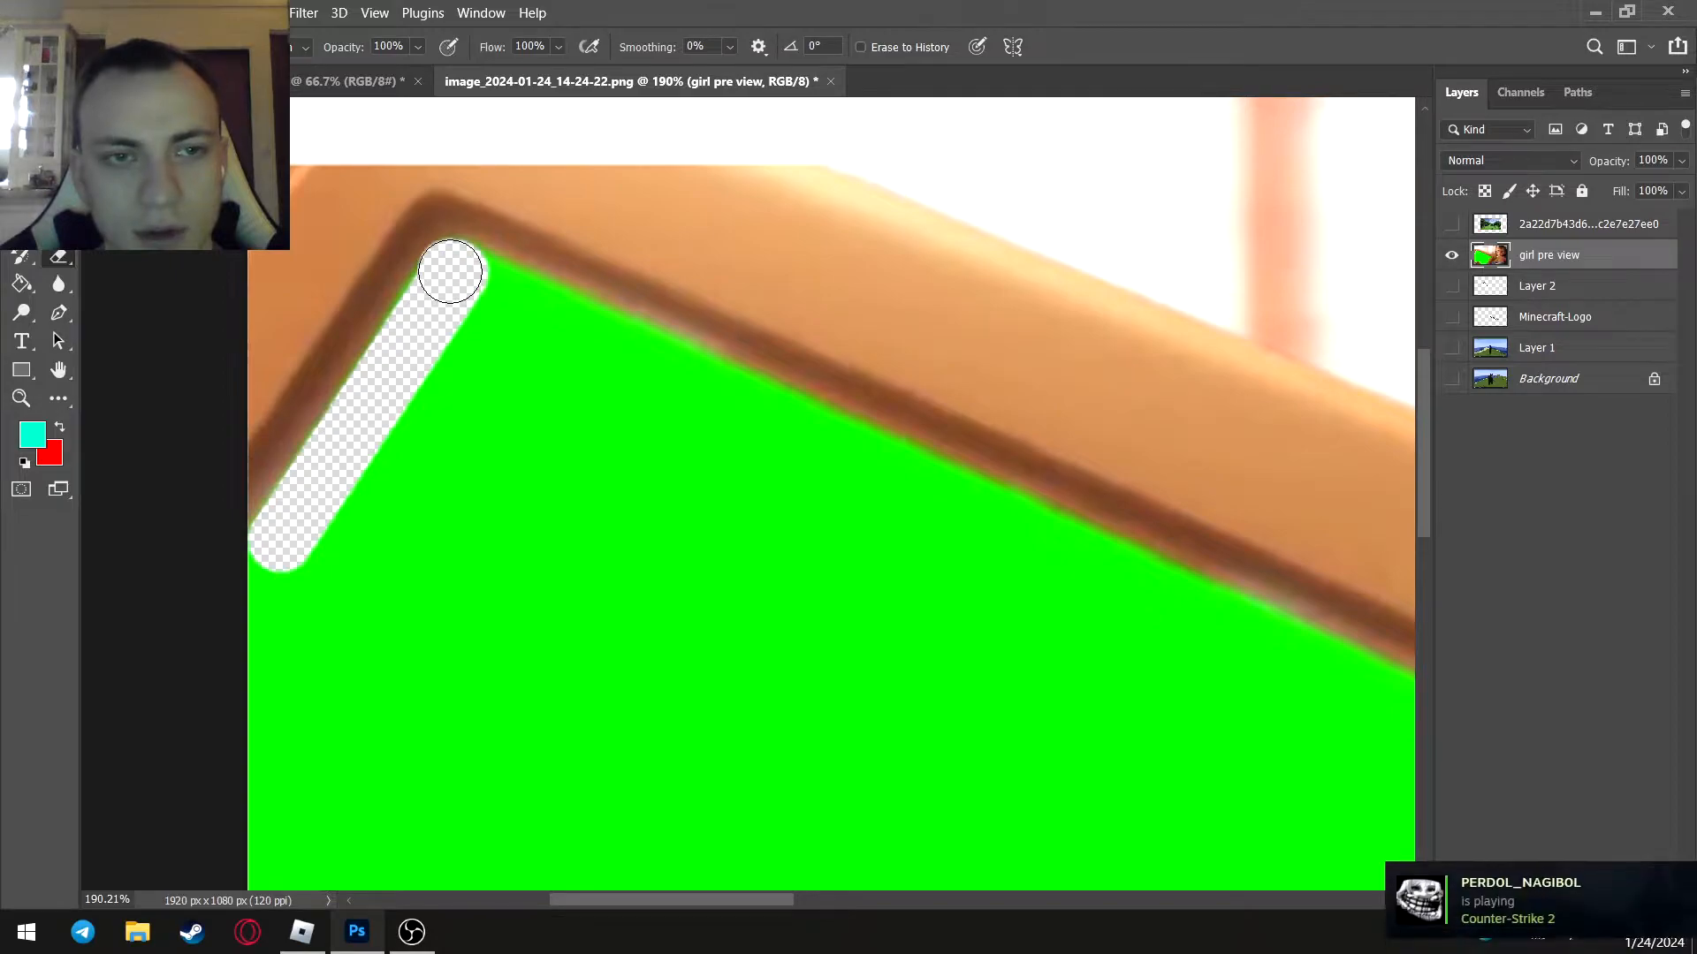
click(256, 549)
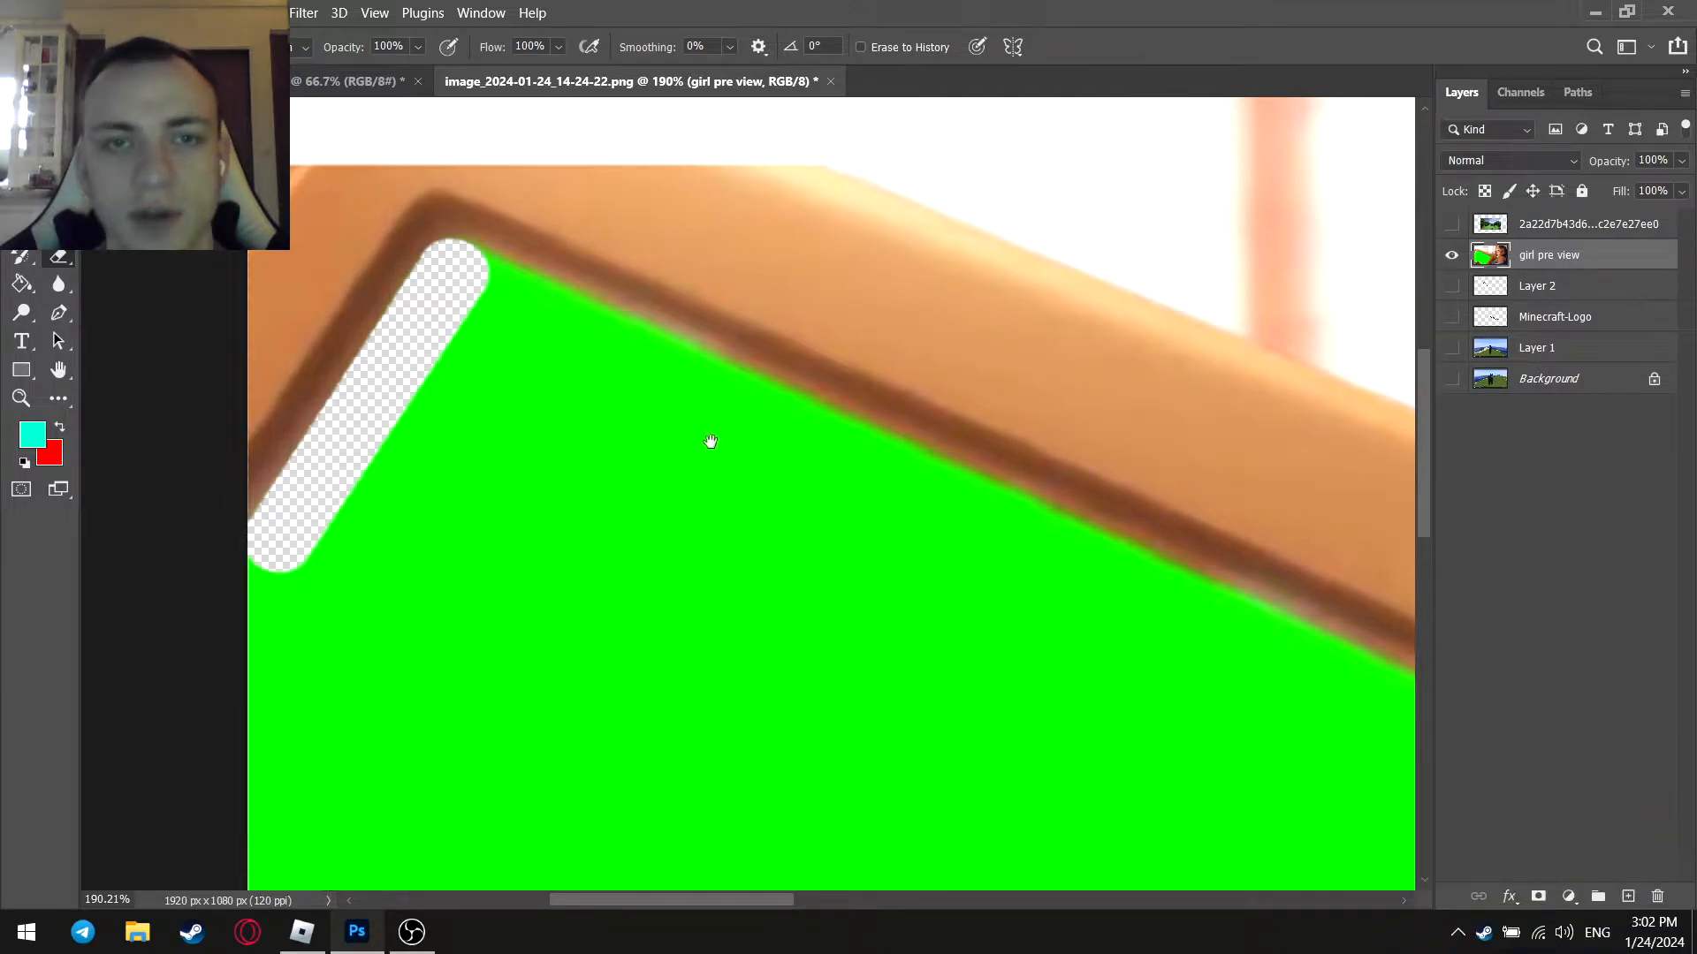
Erase a straight strip of green along the upper edge of the tablet screen, from corner to corner
scroll(729, 444, down, 2)
scroll(736, 446, down, 1)
click(575, 342)
shift+click(1353, 697)
Erase a straight strip of green along the tablet screen's right edge, down to the bottom of the canvas
drag(1353, 697, 1253, 334)
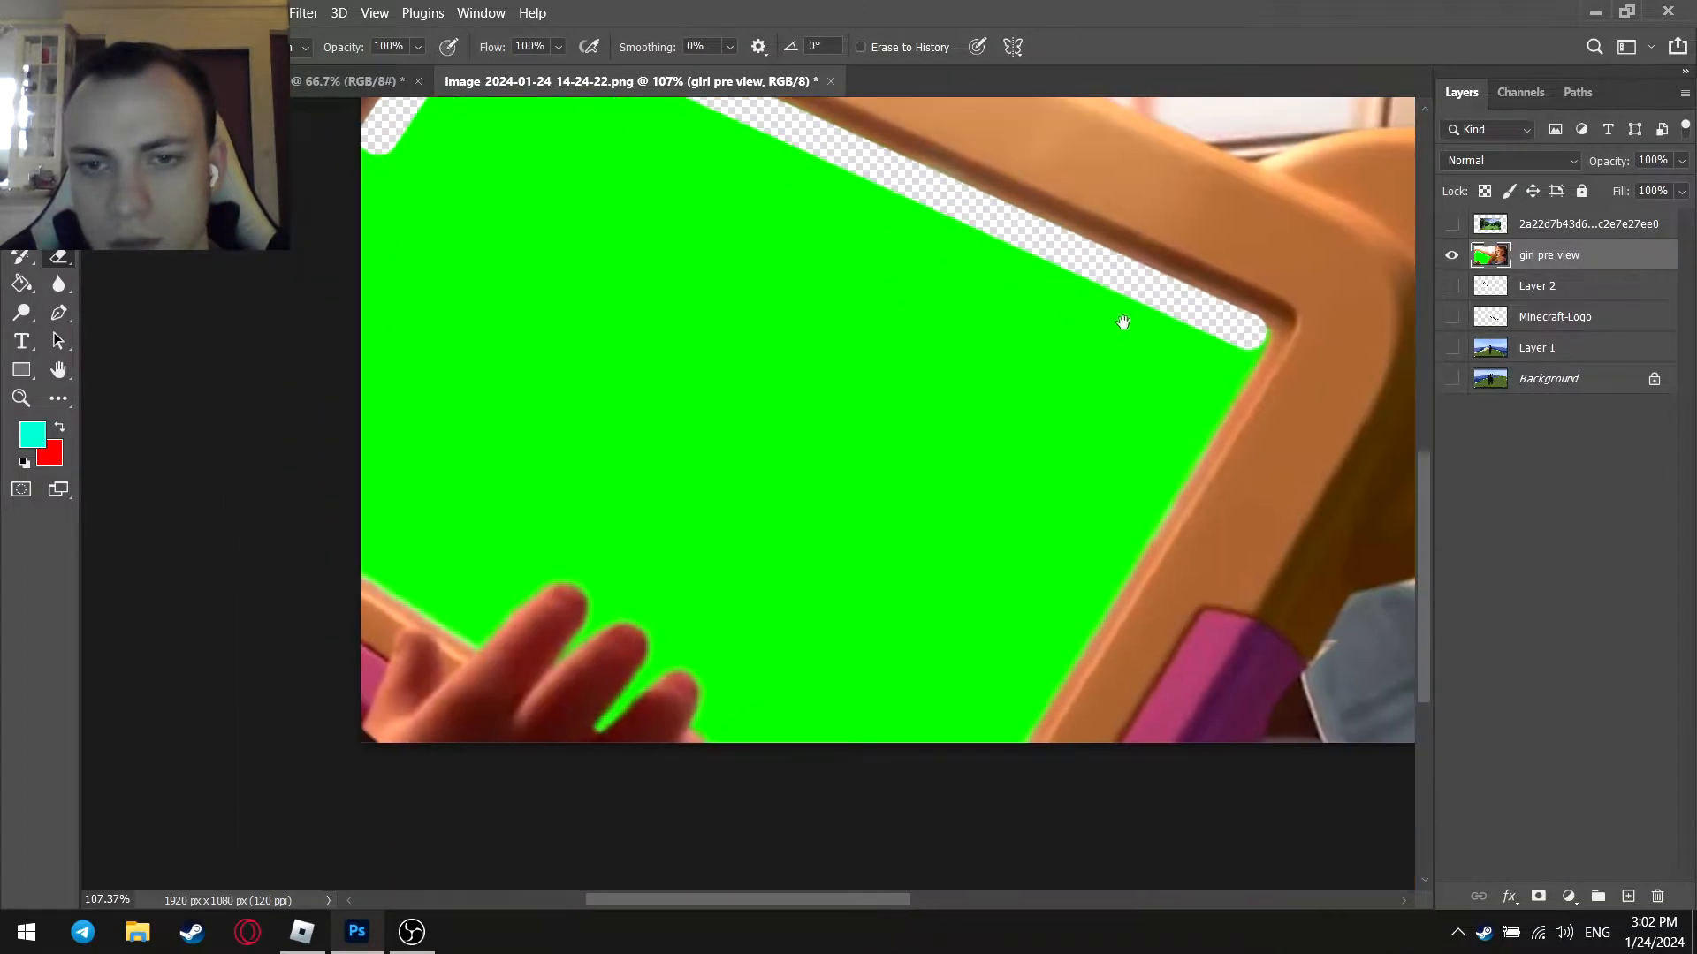
shift+click(1004, 746)
click(1253, 334)
shift+click(1012, 745)
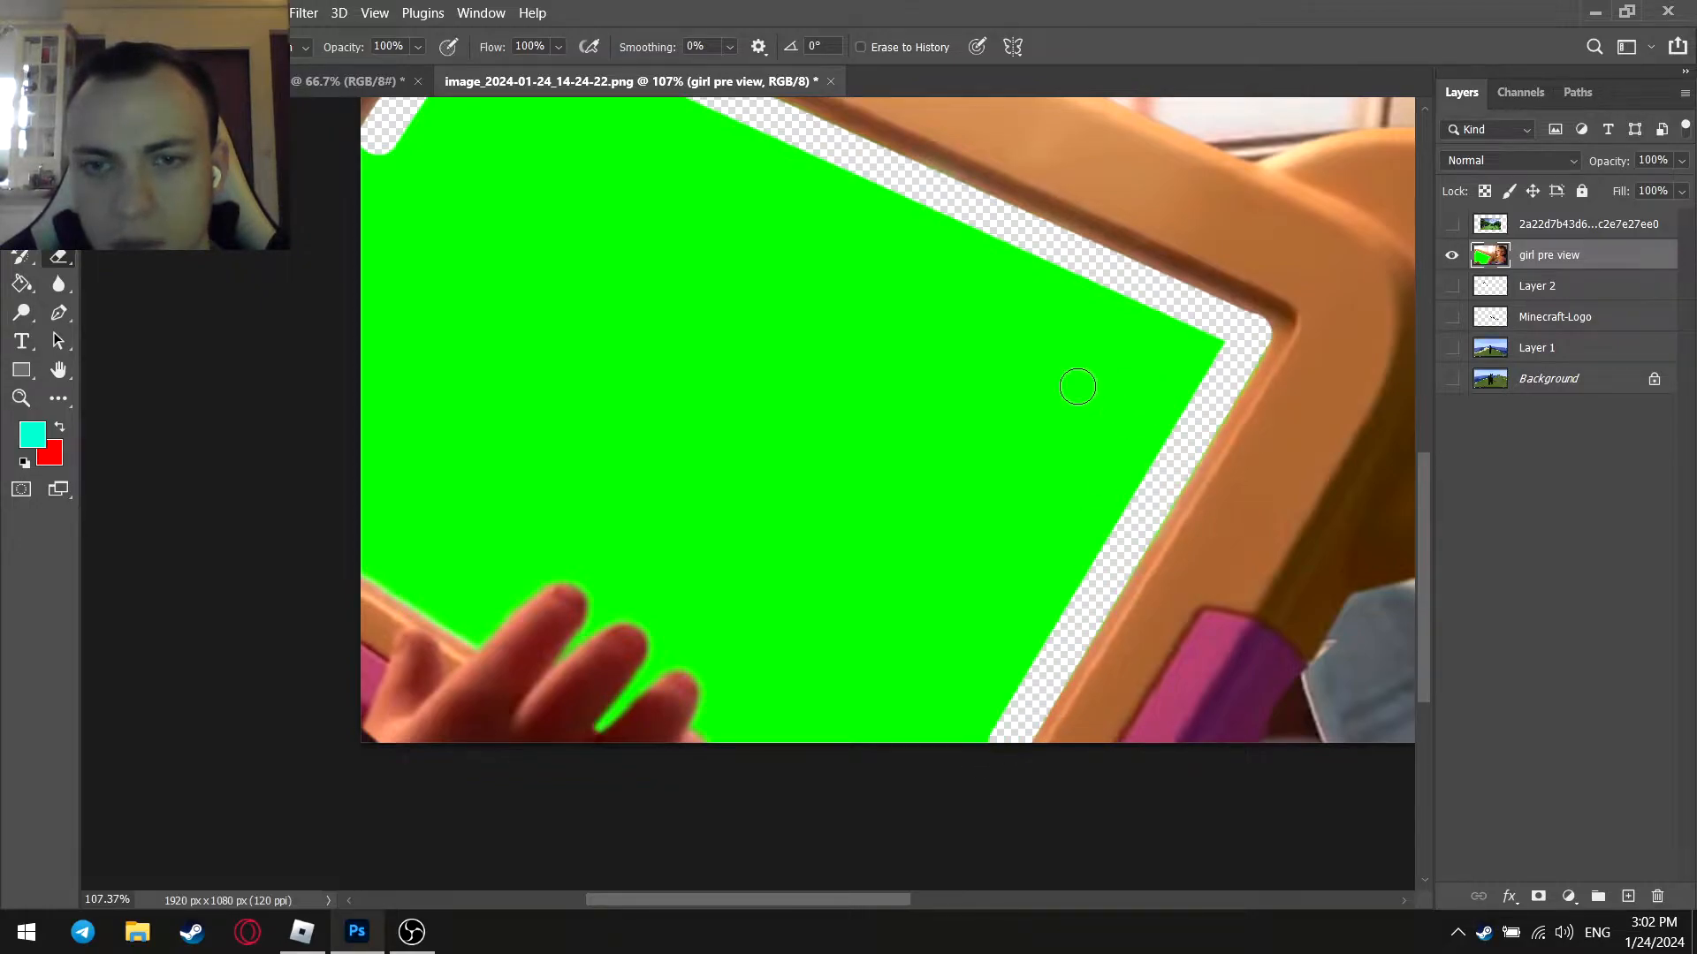
Erase the green interior of the tablet screen with a larger brush, leaving only the area around the fingers
alt+right_click(859, 351)
scroll(1042, 353, down, 1)
mouse_move(1175, 380)
mouse_down()
mouse_move(826, 114)
mouse_move(689, 117)
mouse_up()
scroll(713, 224, up, 1)
mouse_move(713, 224)
mouse_down()
mouse_move(631, 192)
mouse_move(548, 289)
mouse_move(542, 550)
mouse_move(723, 532)
mouse_move(721, 410)
mouse_move(852, 461)
mouse_move(1097, 483)
mouse_move(1128, 508)
mouse_move(1055, 614)
mouse_move(1061, 512)
mouse_move(956, 565)
mouse_move(1015, 634)
mouse_move(1032, 690)
mouse_move(958, 727)
mouse_move(847, 718)
mouse_move(875, 653)
mouse_move(702, 580)
mouse_move(557, 589)
mouse_move(844, 380)
mouse_up()
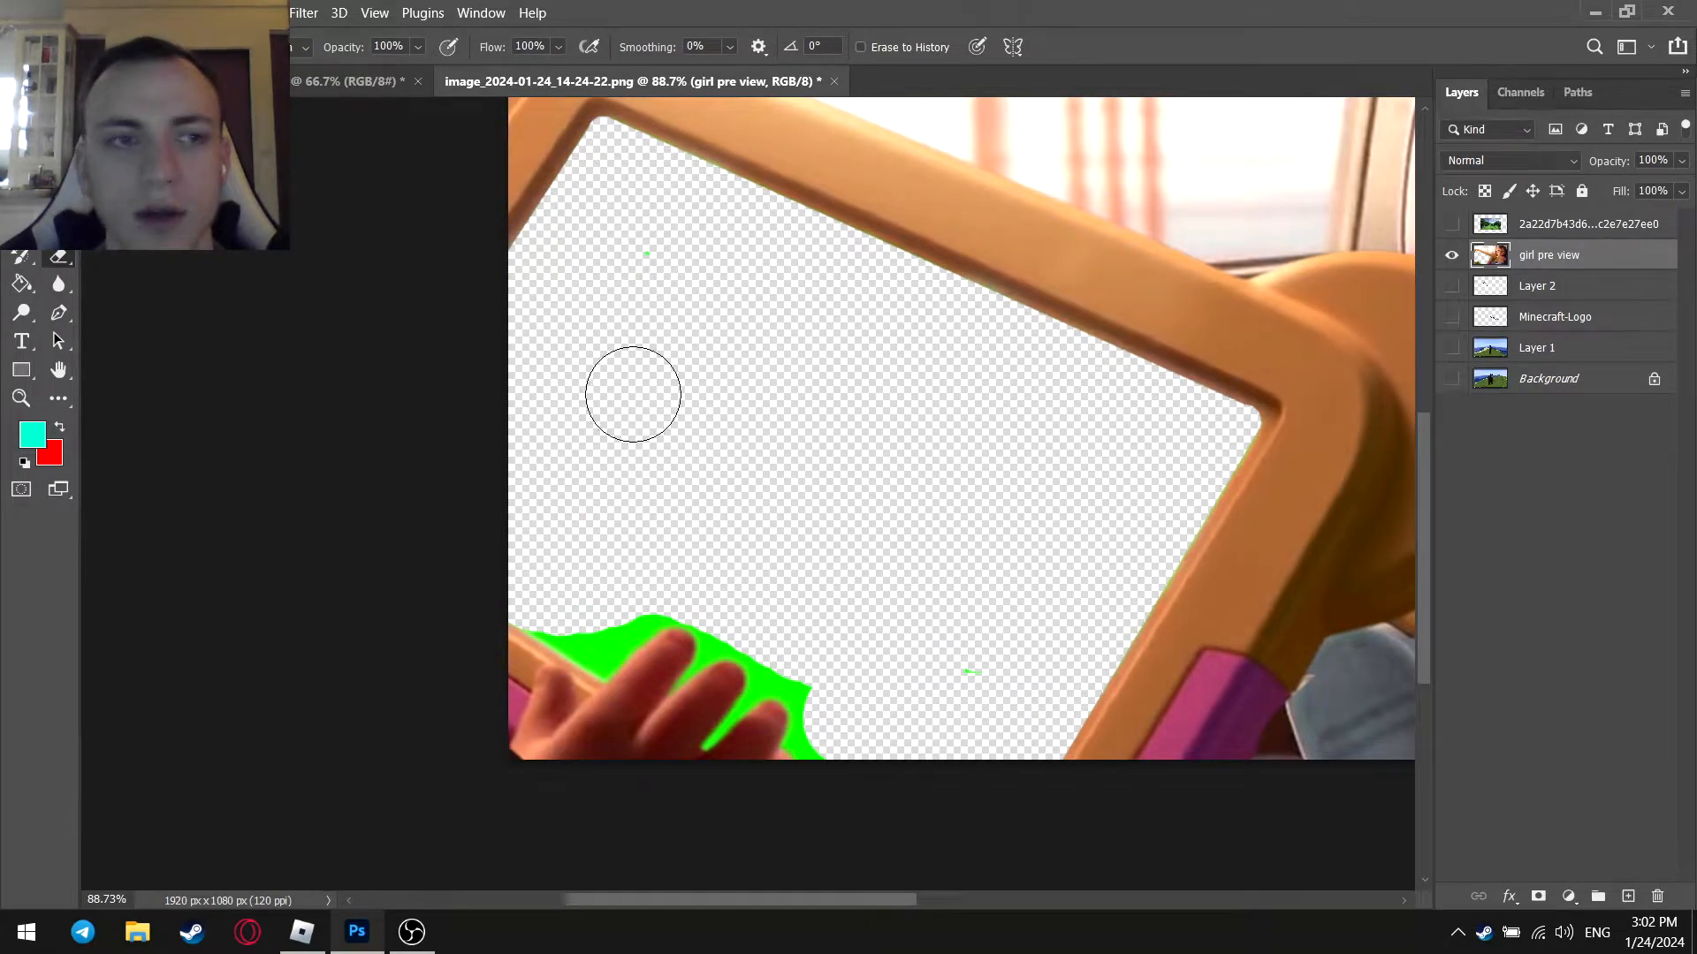
Remove the remaining green area around the fingers with the Magic Eraser tool
right_click(56, 259)
click(229, 283)
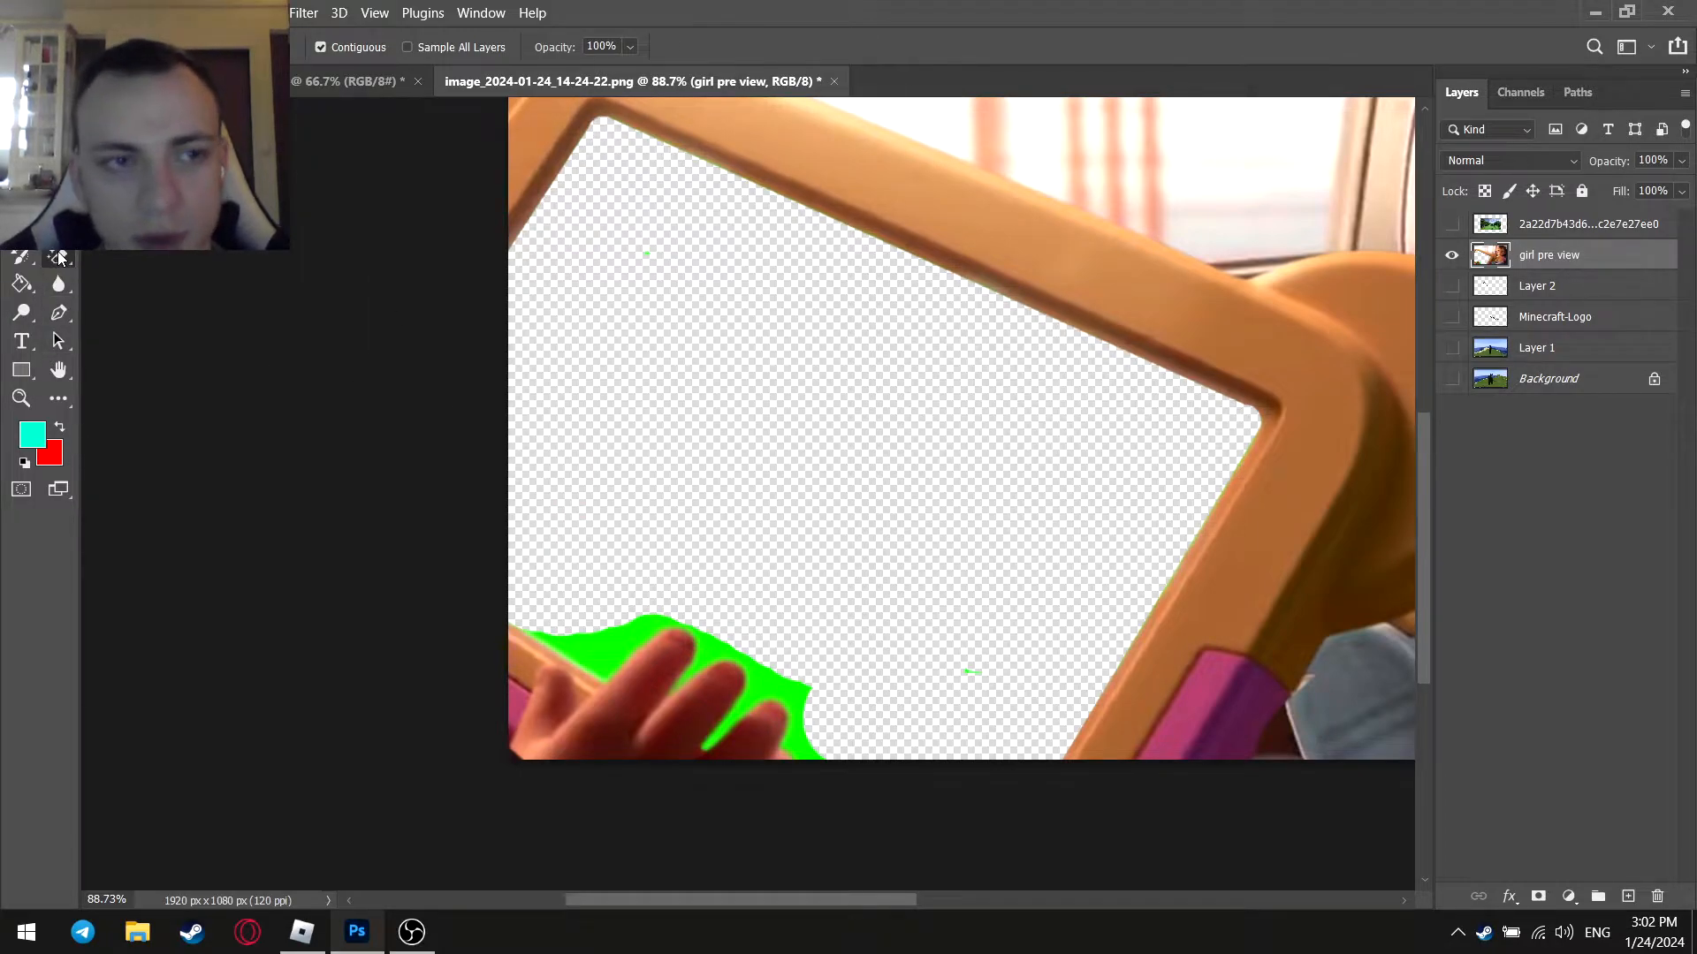
right_click(58, 258)
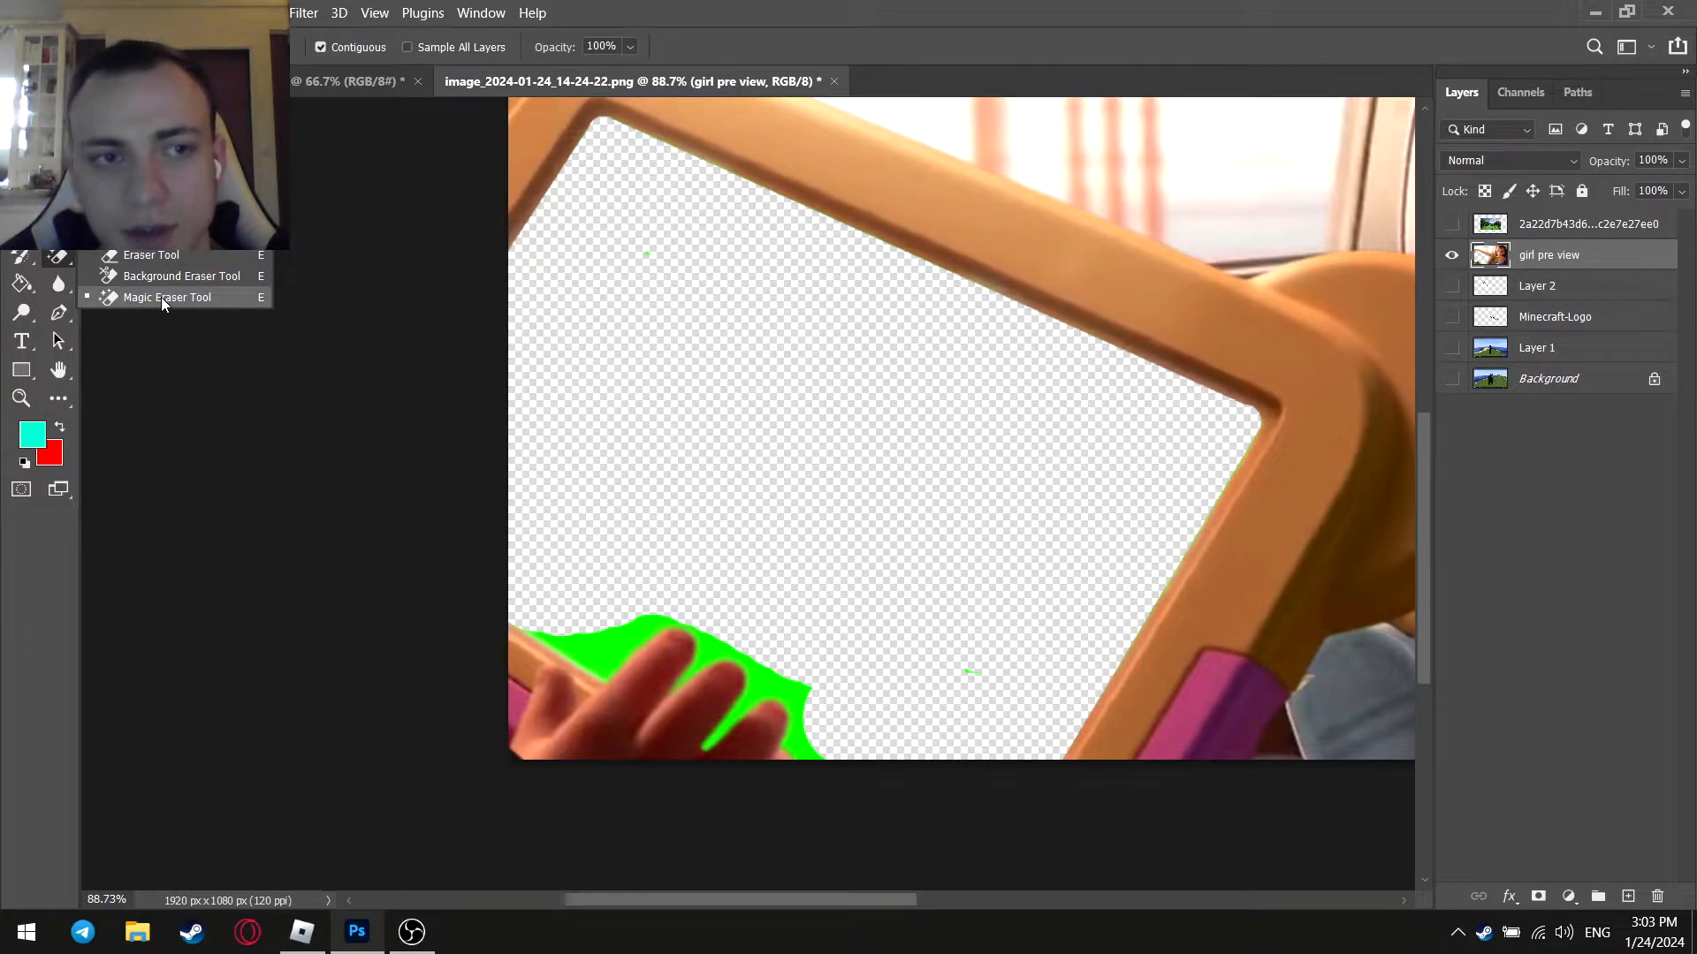
click(212, 299)
click(623, 647)
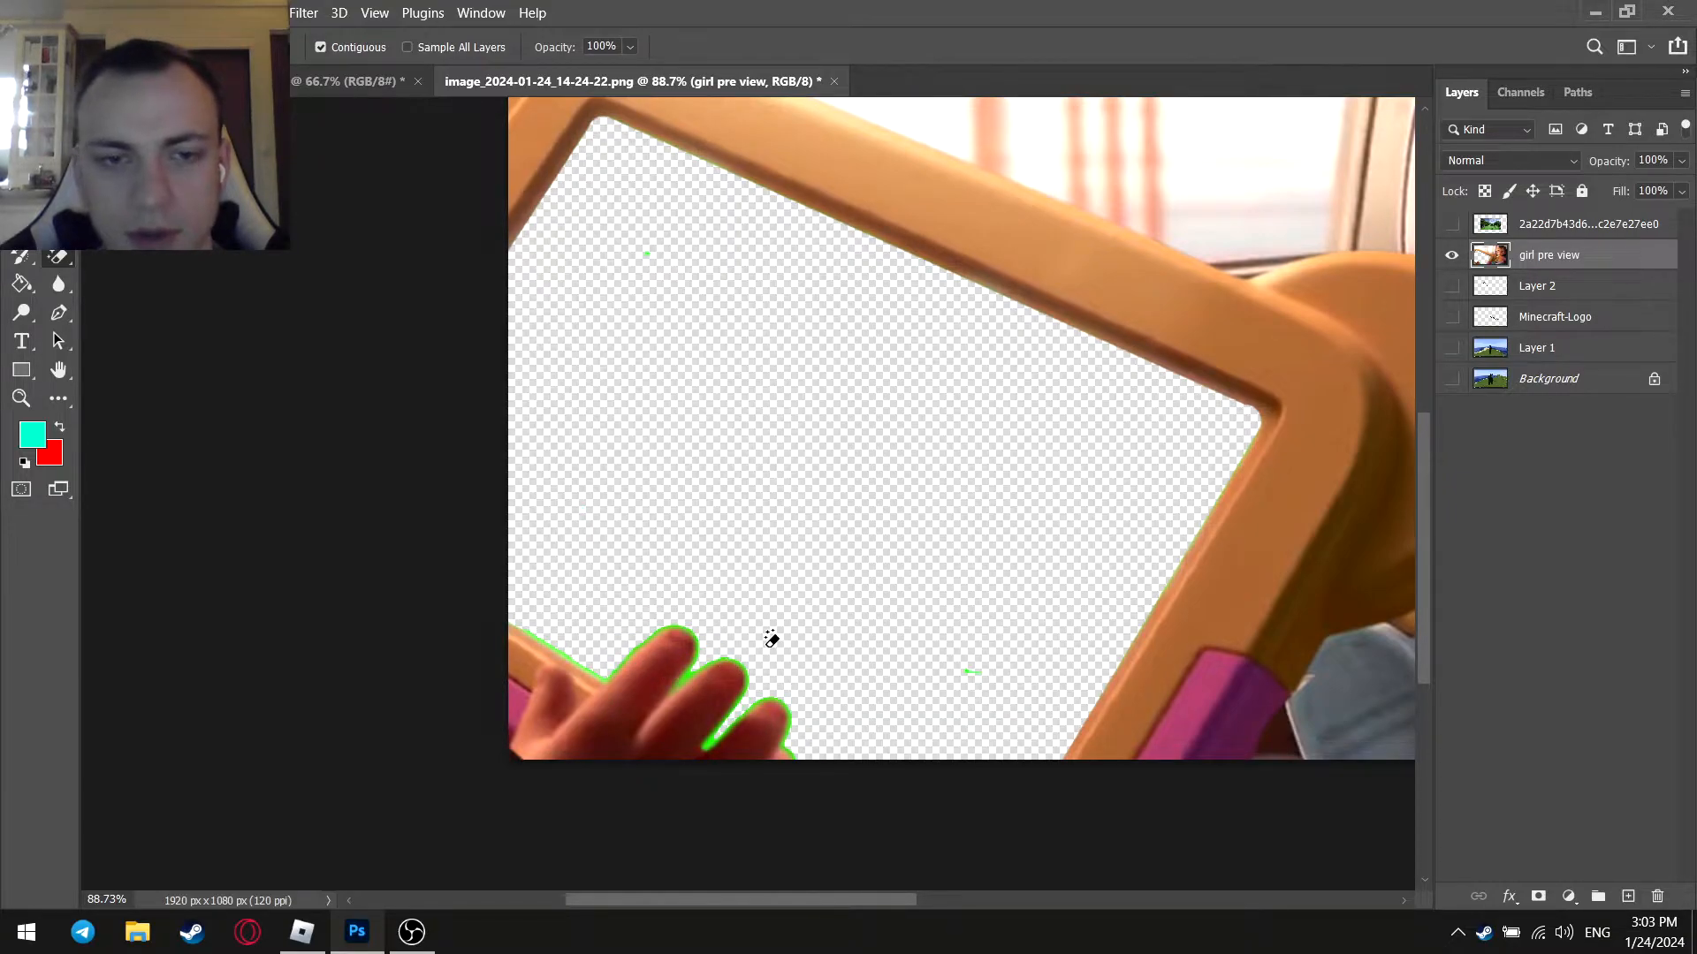
Clear the leftover green fringe around the fingers and along the lower frame edge with the Magic Eraser
scroll(747, 607, up, 4)
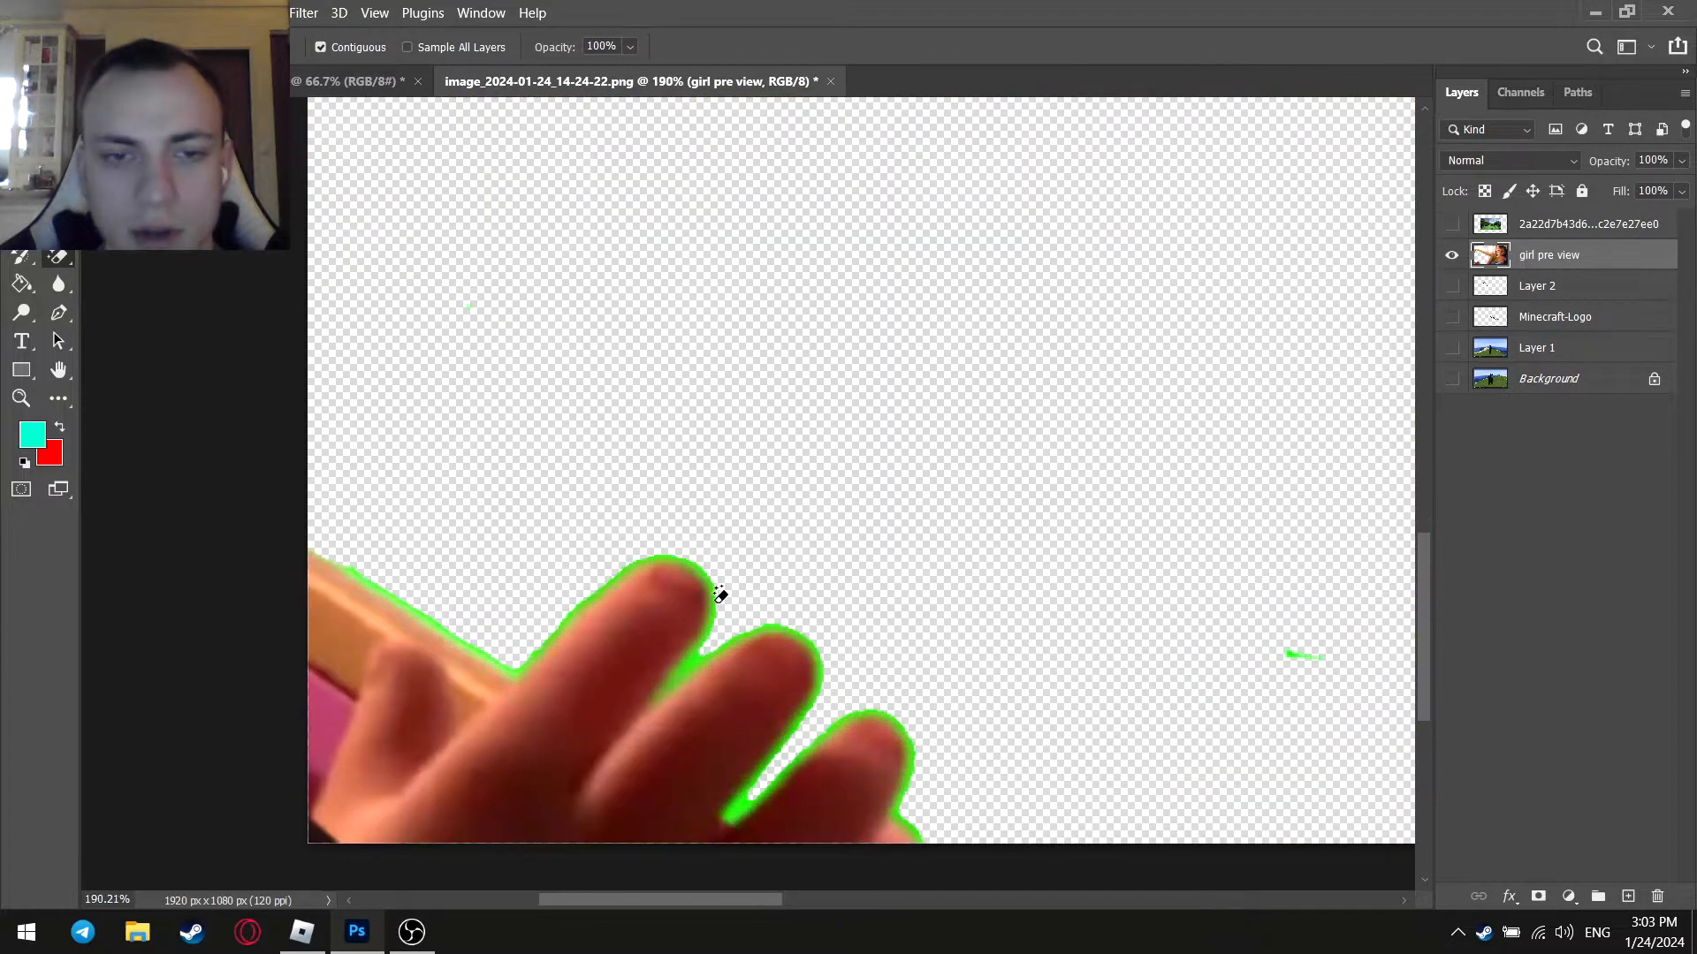
click(795, 641)
click(813, 690)
click(853, 713)
click(909, 745)
click(783, 774)
click(681, 579)
click(568, 613)
click(475, 654)
click(475, 659)
click(519, 670)
Scale the Background copy to about 118%, rotate it about 24.5°, and position the creature inside the tablet screen
scroll(654, 583, down, 3)
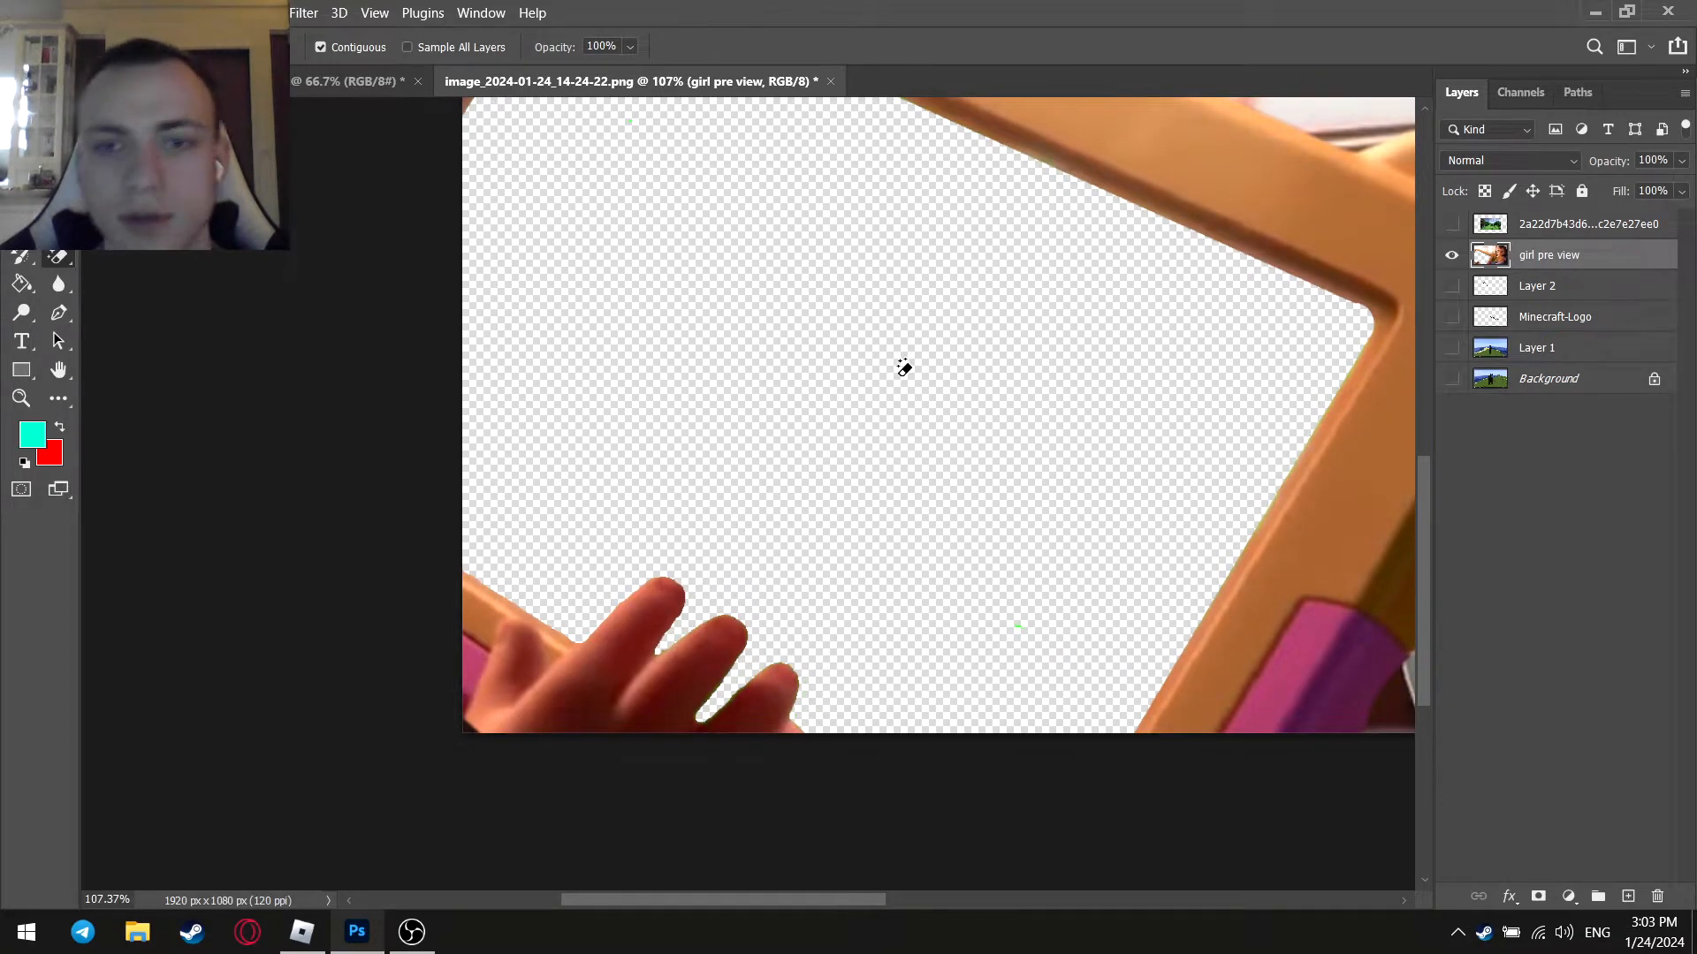
scroll(937, 375, down, 2)
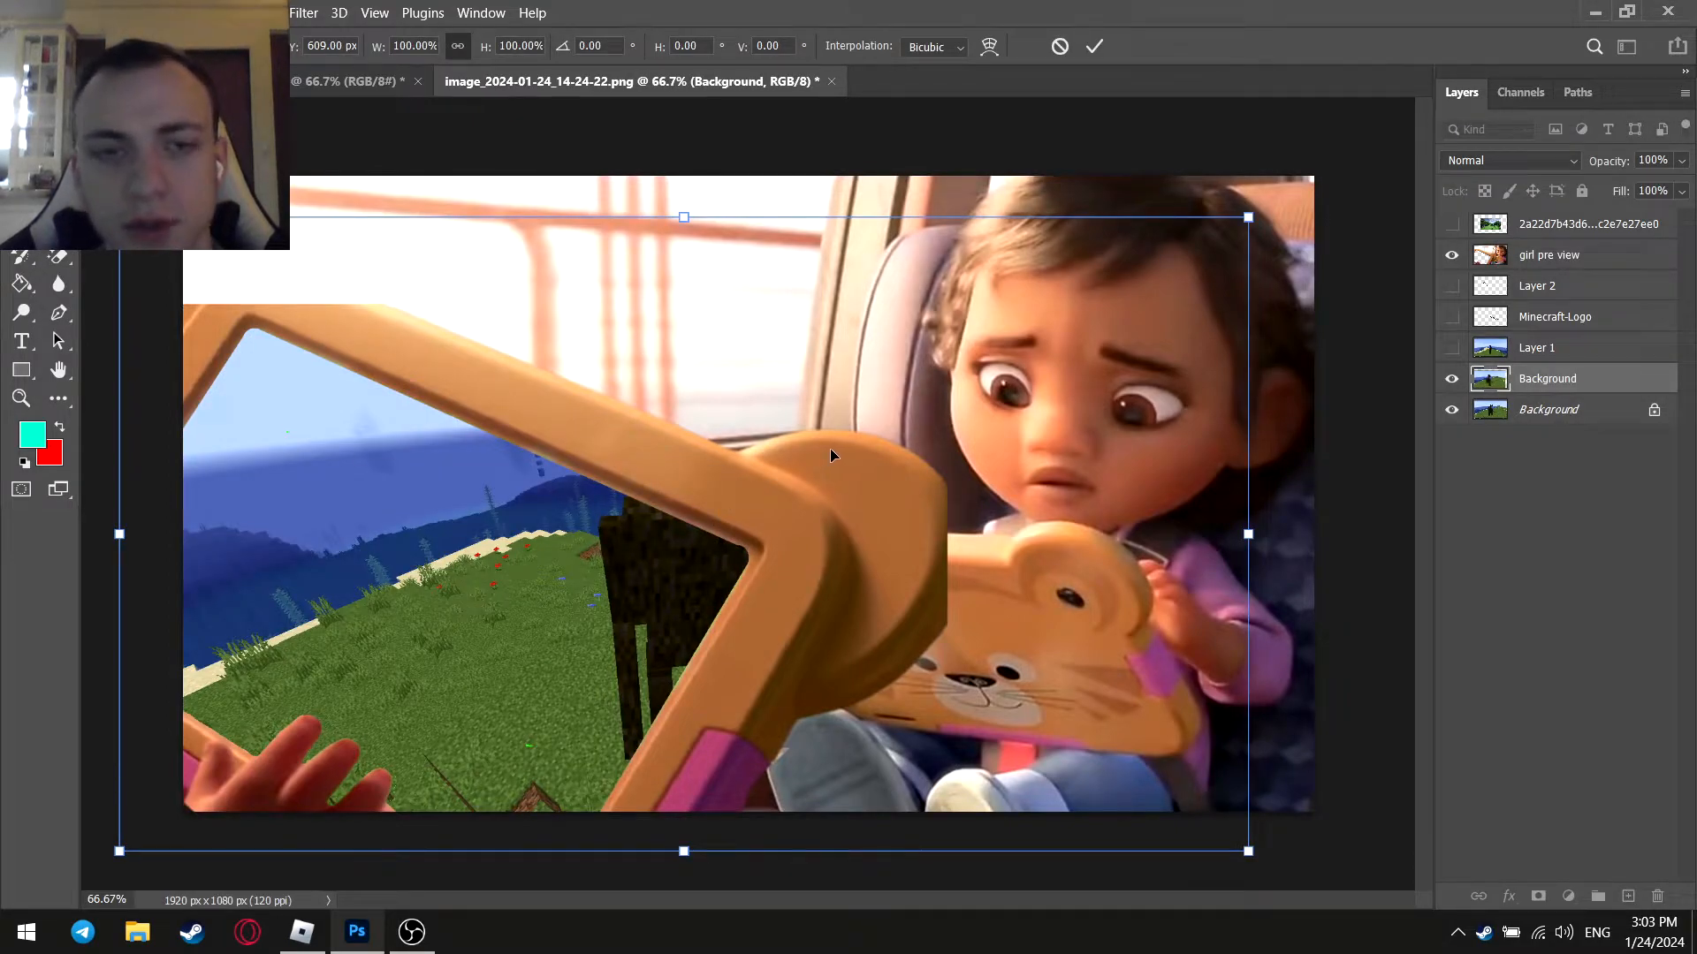
drag(791, 352, 559, 430)
drag(630, 263, 857, 290)
drag(597, 318, 642, 217)
drag(647, 394, 587, 481)
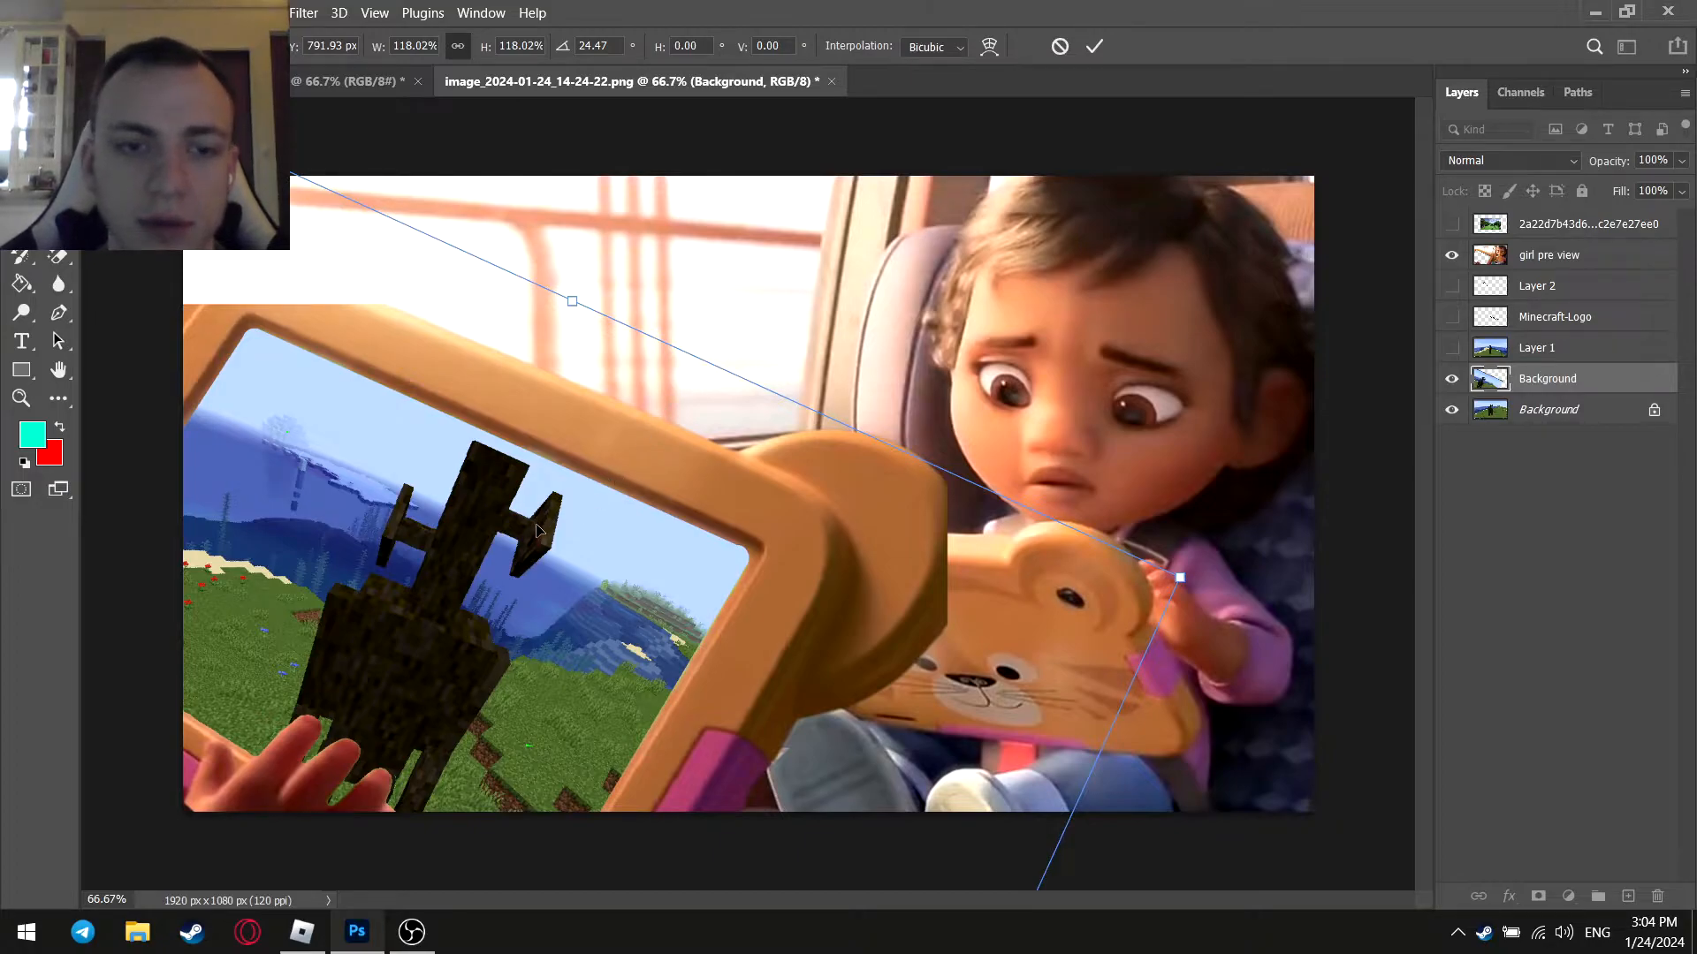
key(Return)
In Camera Raw, set the Background copy's Texture -47, Clarity +42, Whites +38, Shadows +50, Highlights +33 and Contrast +32
key(e)
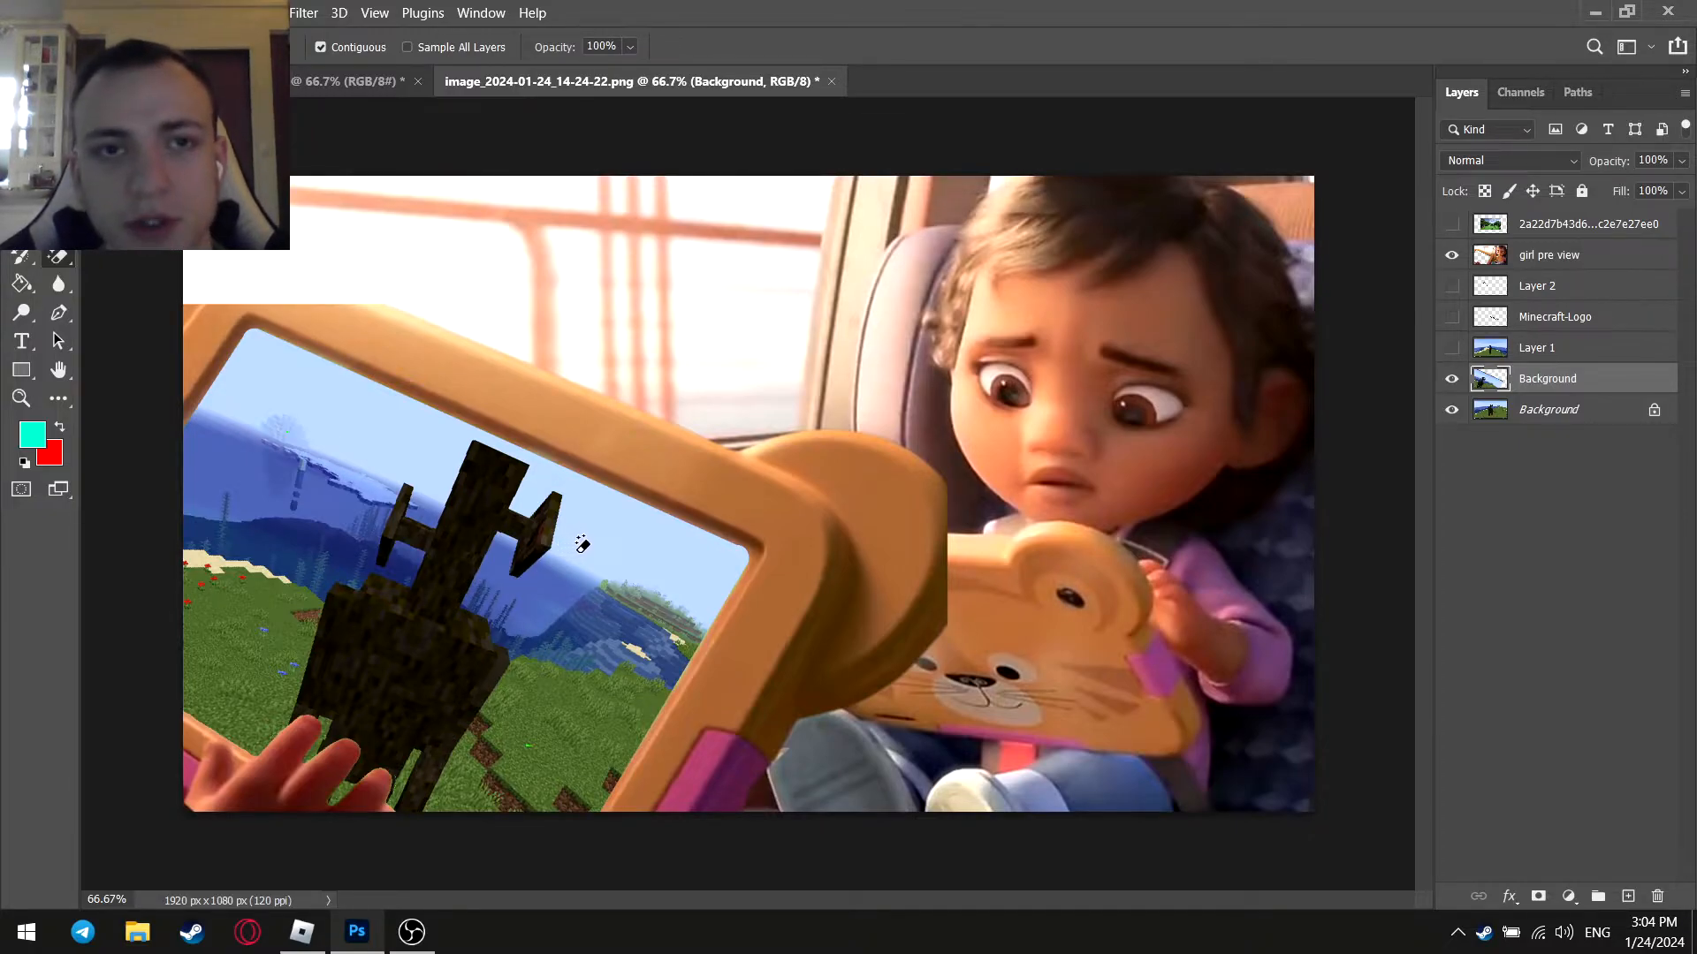
key(ctrl+shift+a)
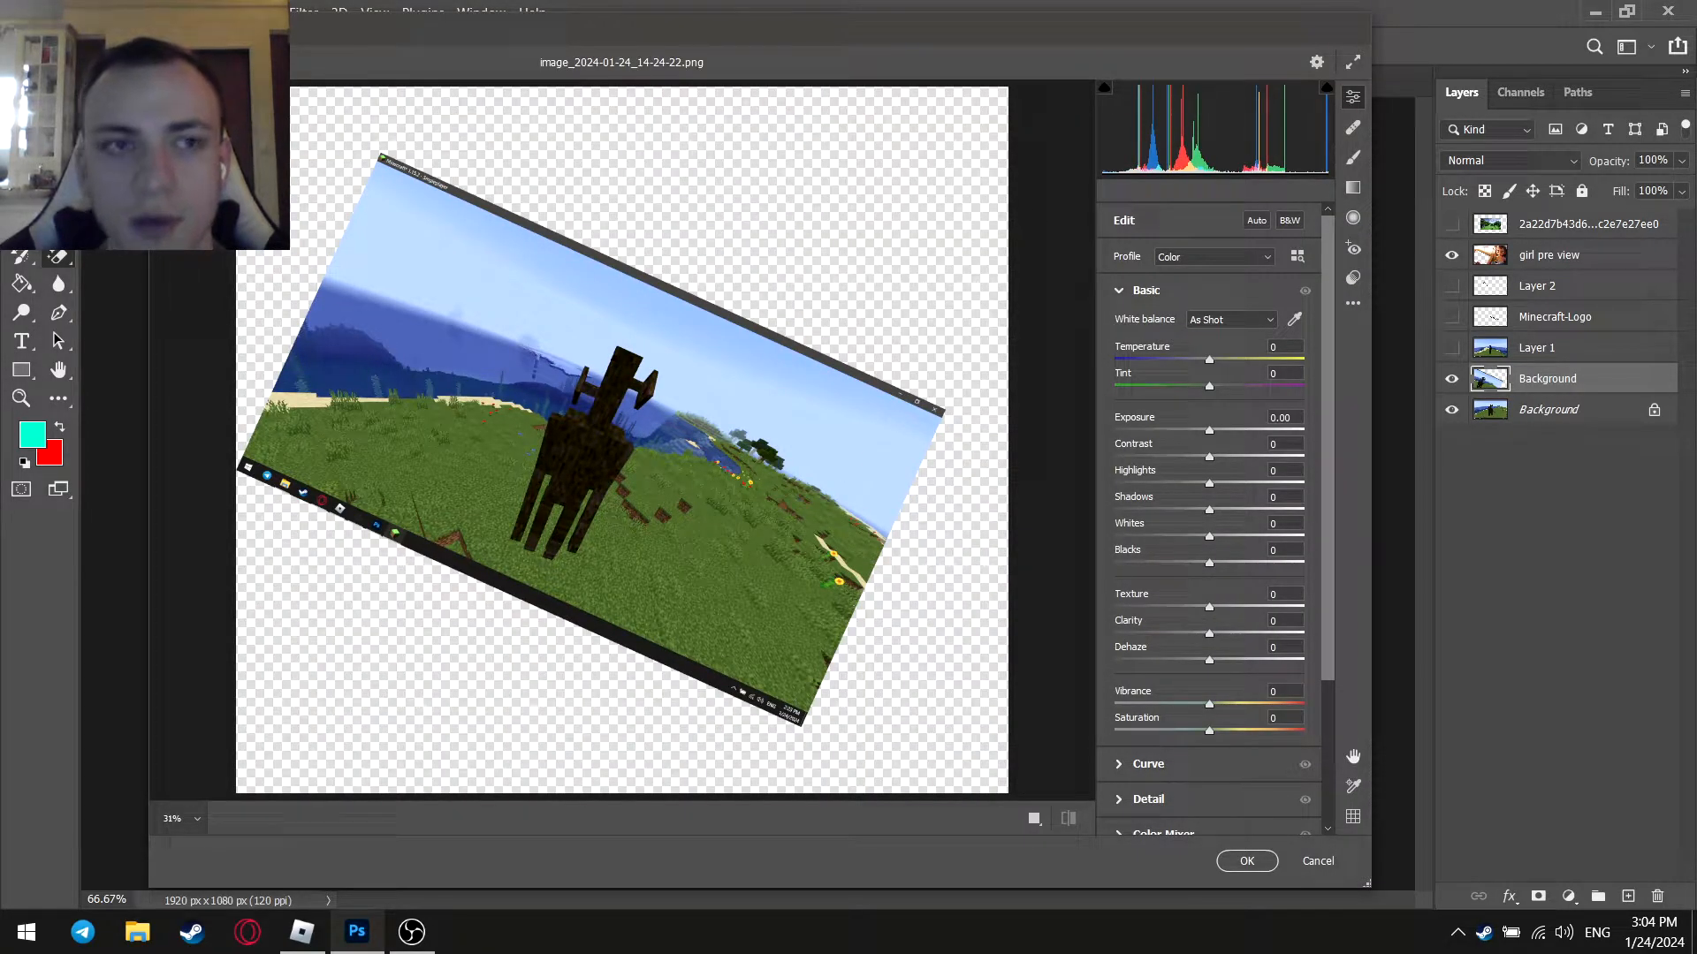
click(985, 461)
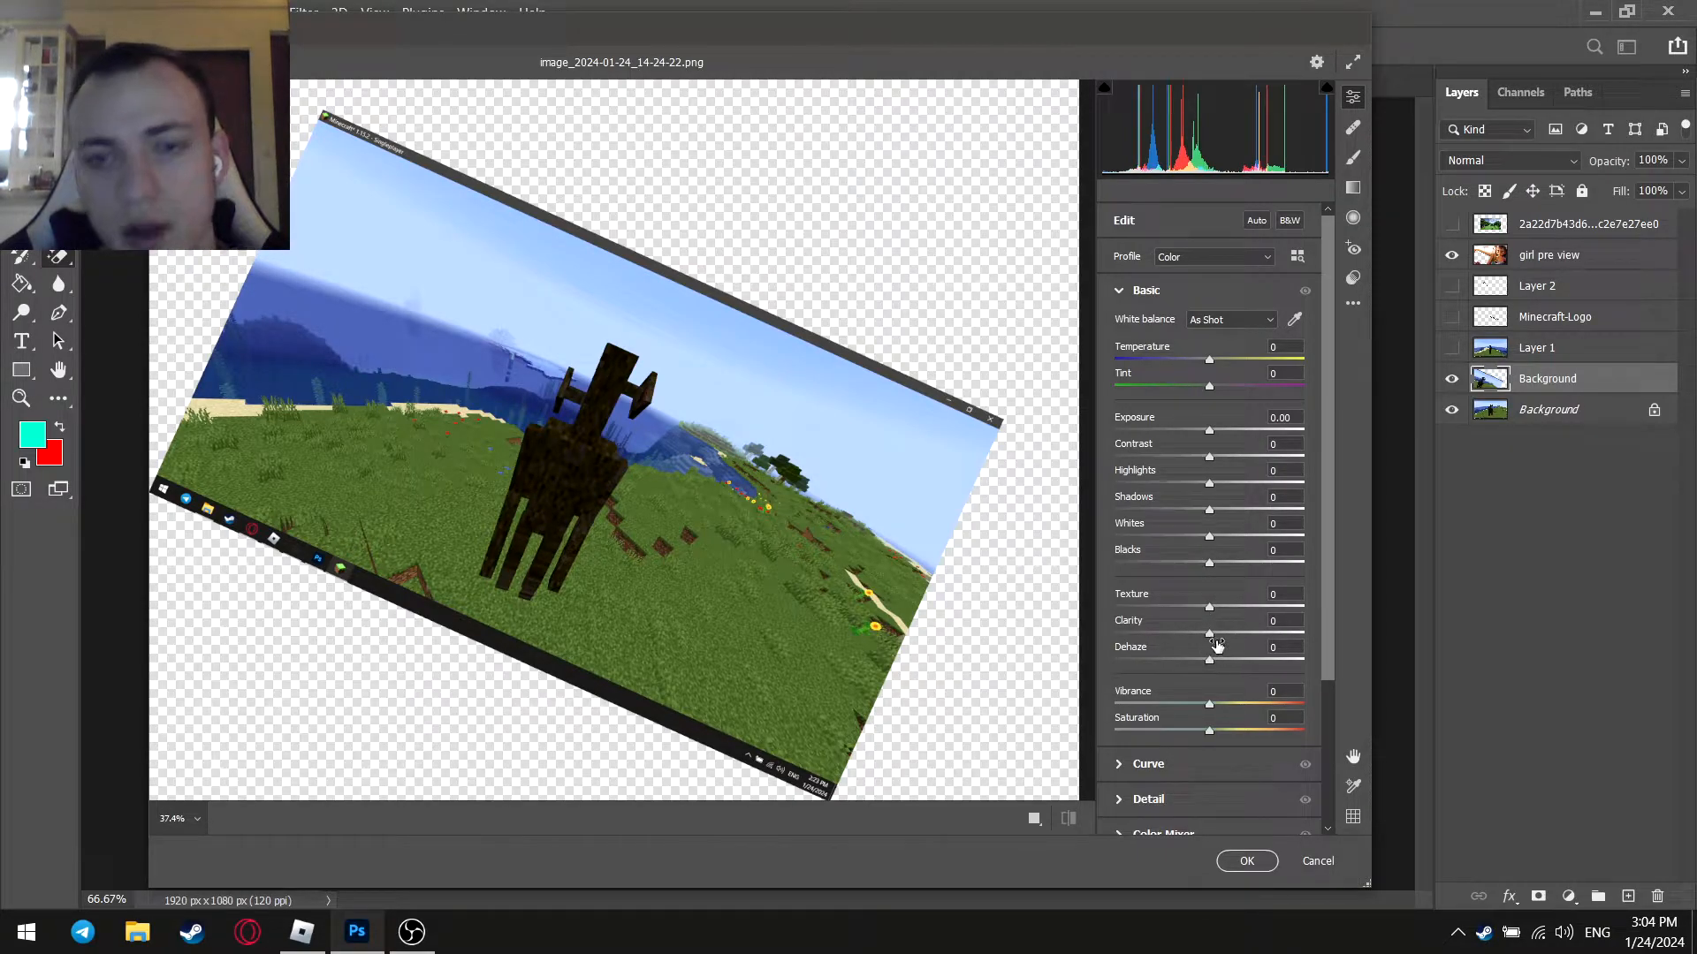
drag(1209, 634, 1165, 619)
drag(1209, 537, 1239, 457)
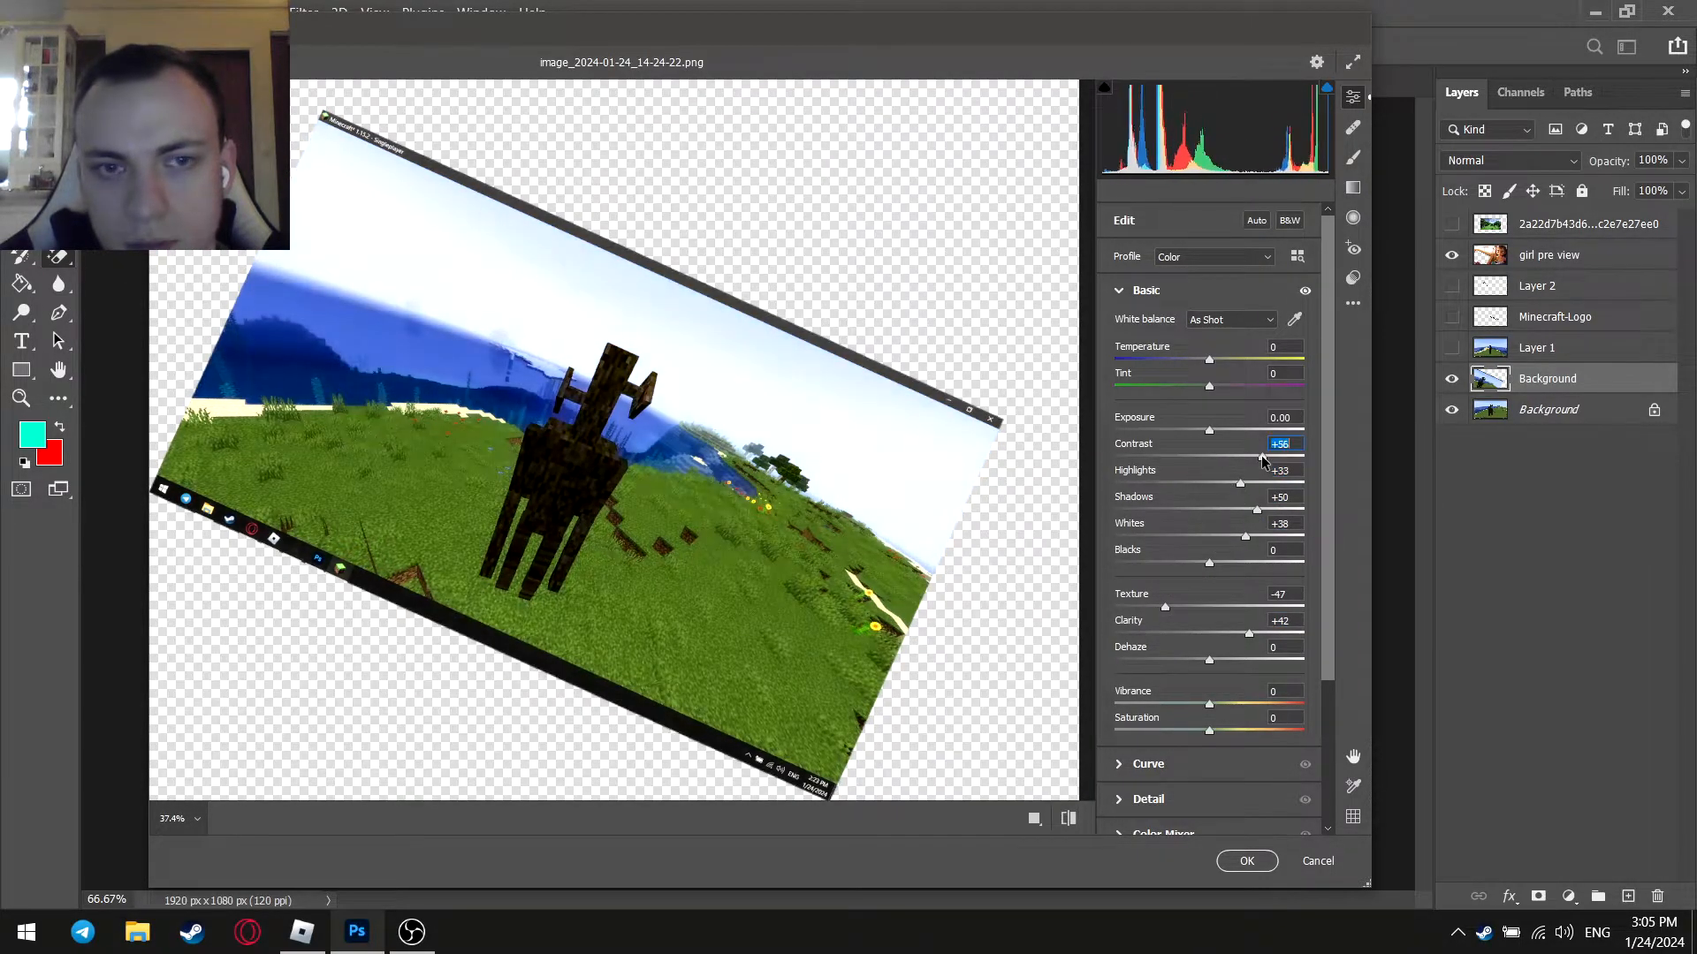
Set Saturation to +47, Vibrance to +30 and Exposure to +0.15, warm the Temperature slightly, and apply the filter
drag(1211, 730, 1239, 705)
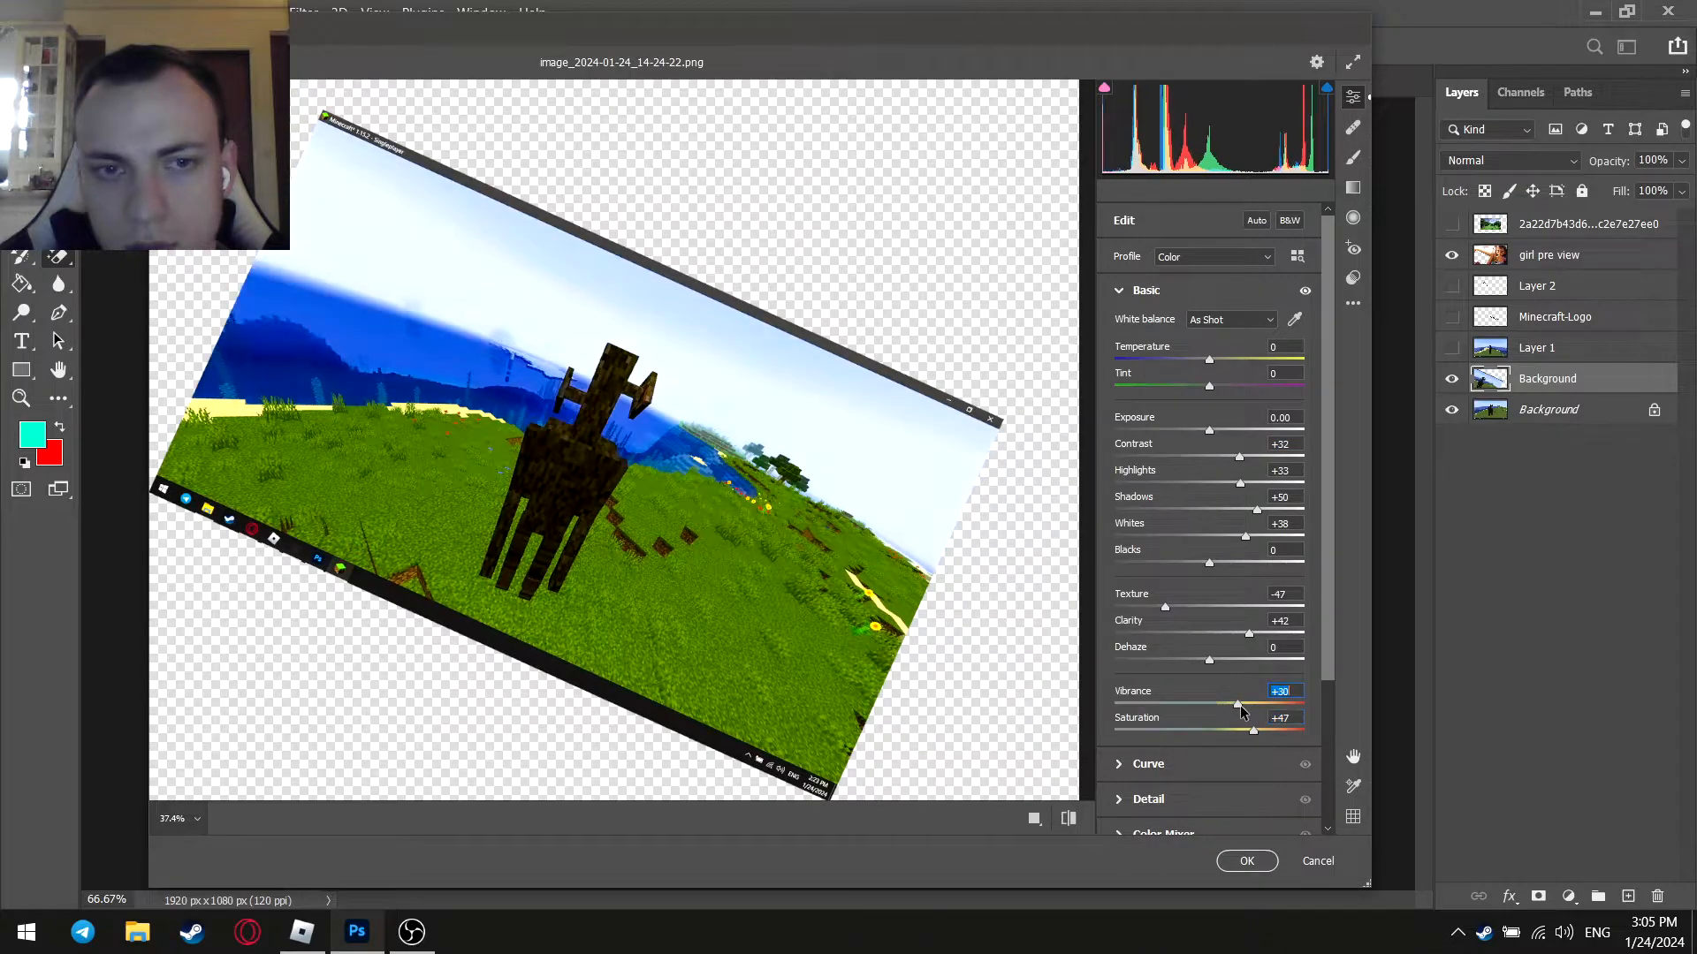
drag(1210, 431, 1212, 431)
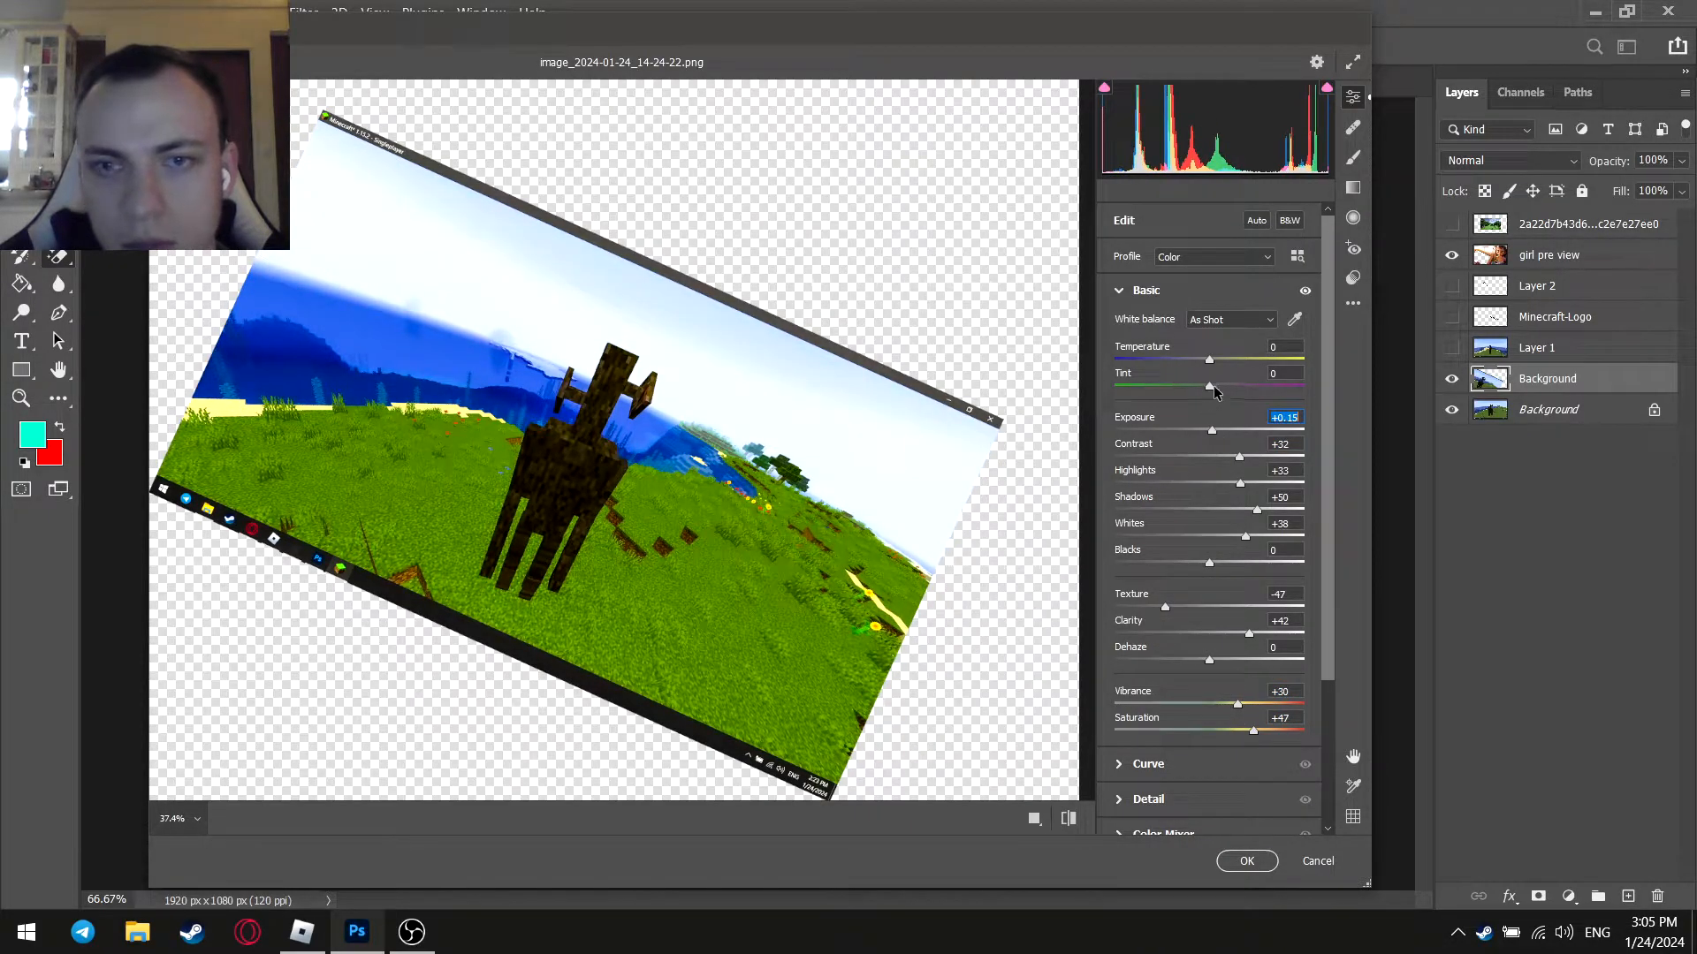
drag(1209, 360, 1214, 360)
click(1246, 860)
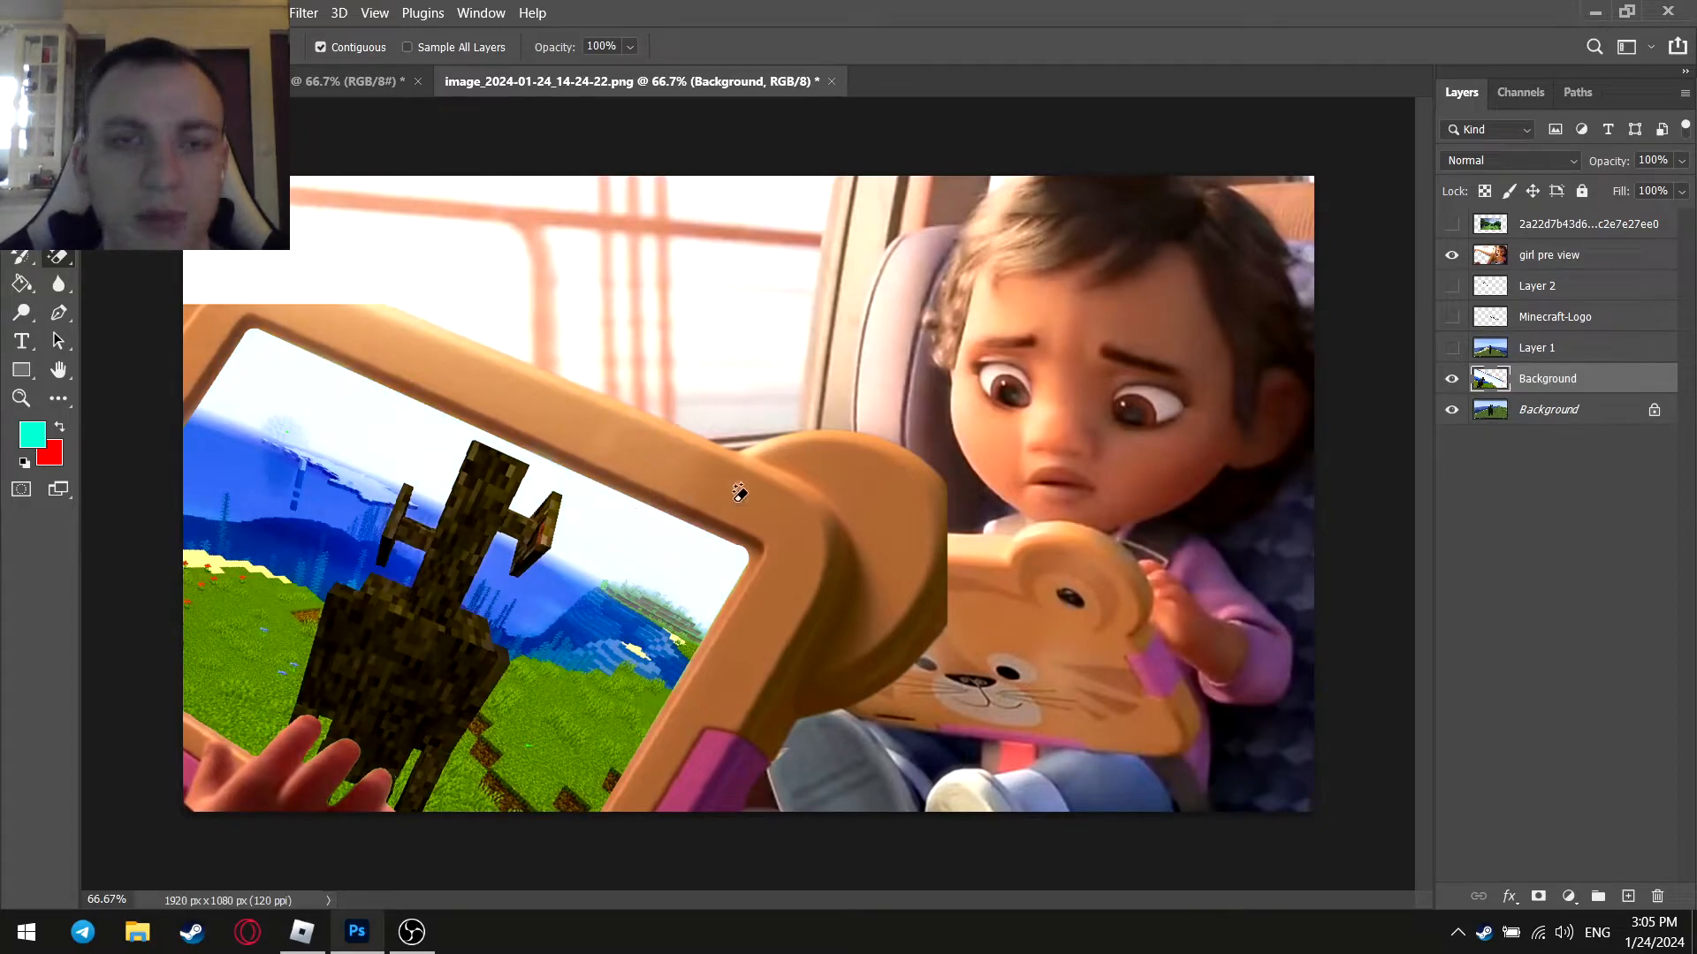
Show the Minecraft-Logo layer above girl pre view and move the logo onto the tablet's upper frame
scroll(776, 487, down, 1)
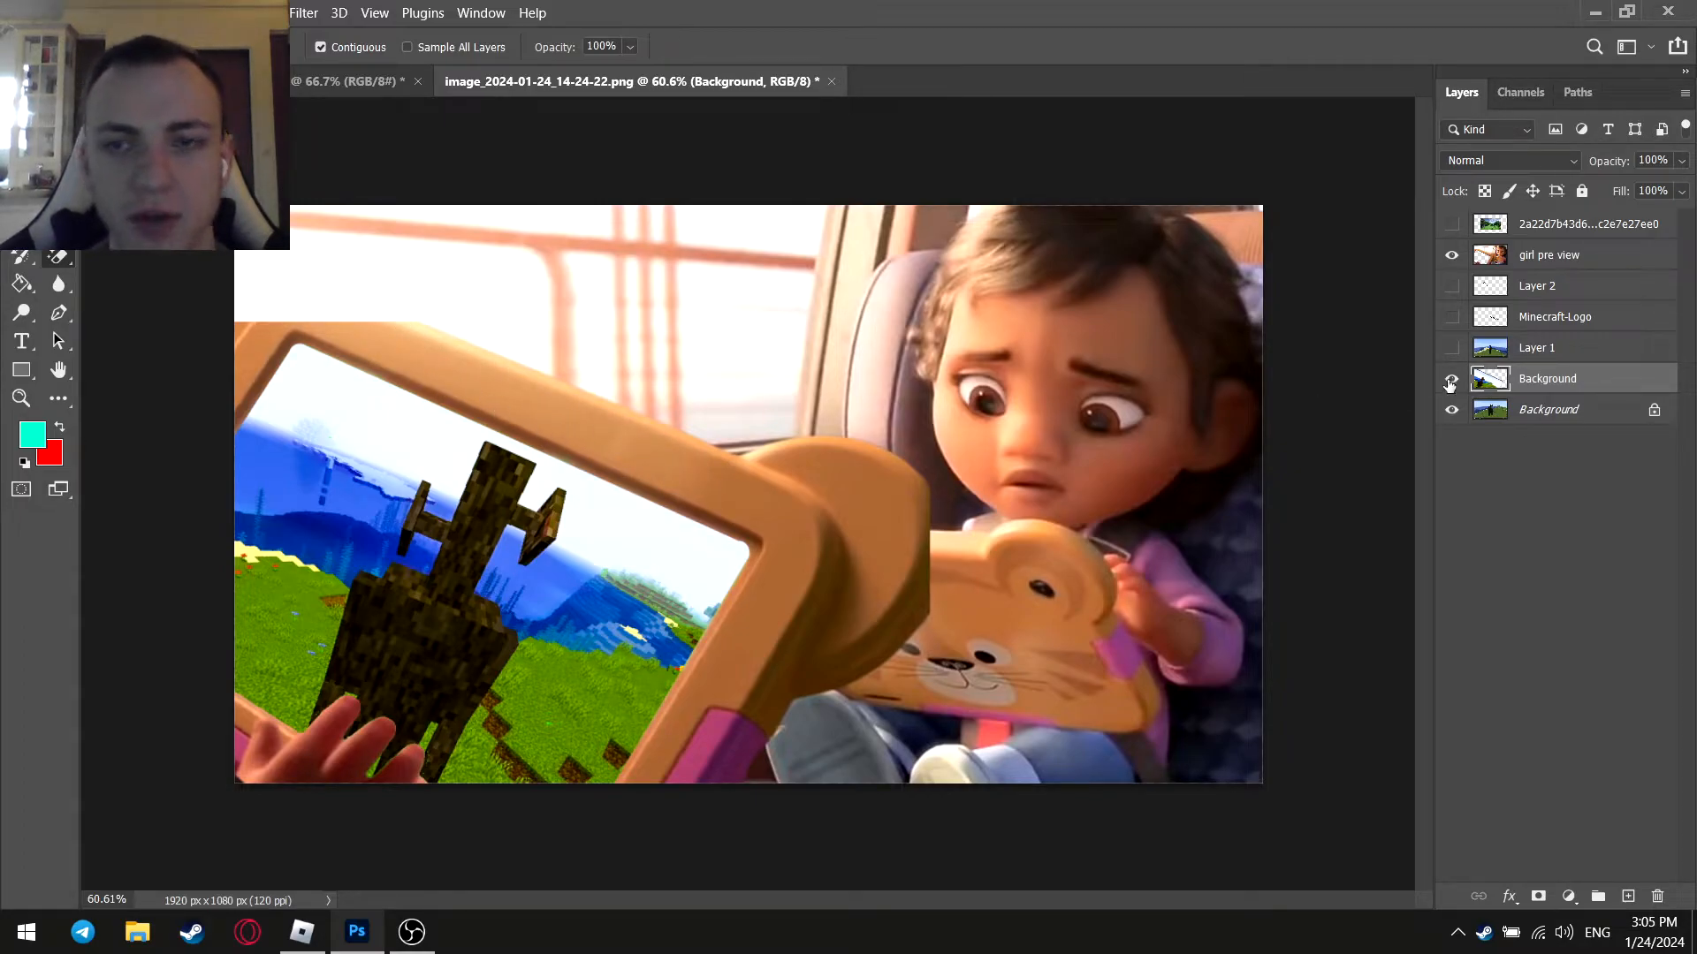
drag(1559, 325, 1560, 258)
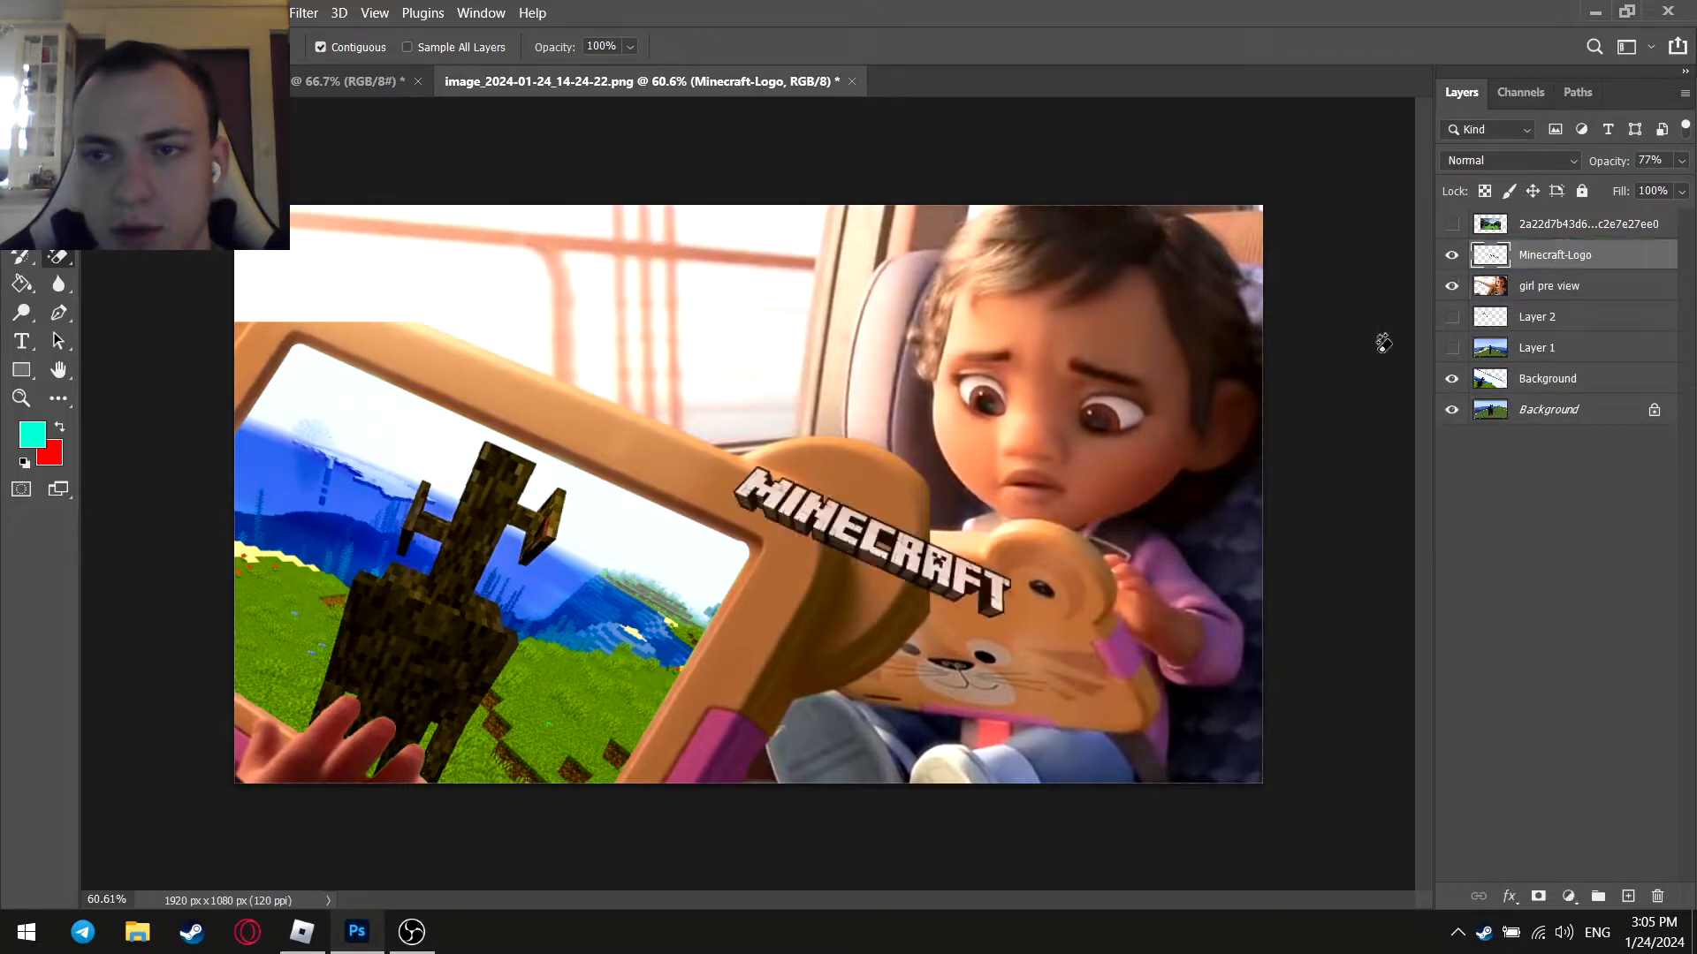
key(ctrl+t)
mouse_move(885, 560)
mouse_down()
mouse_move(565, 446)
mouse_move(571, 427)
mouse_up()
key(Return)
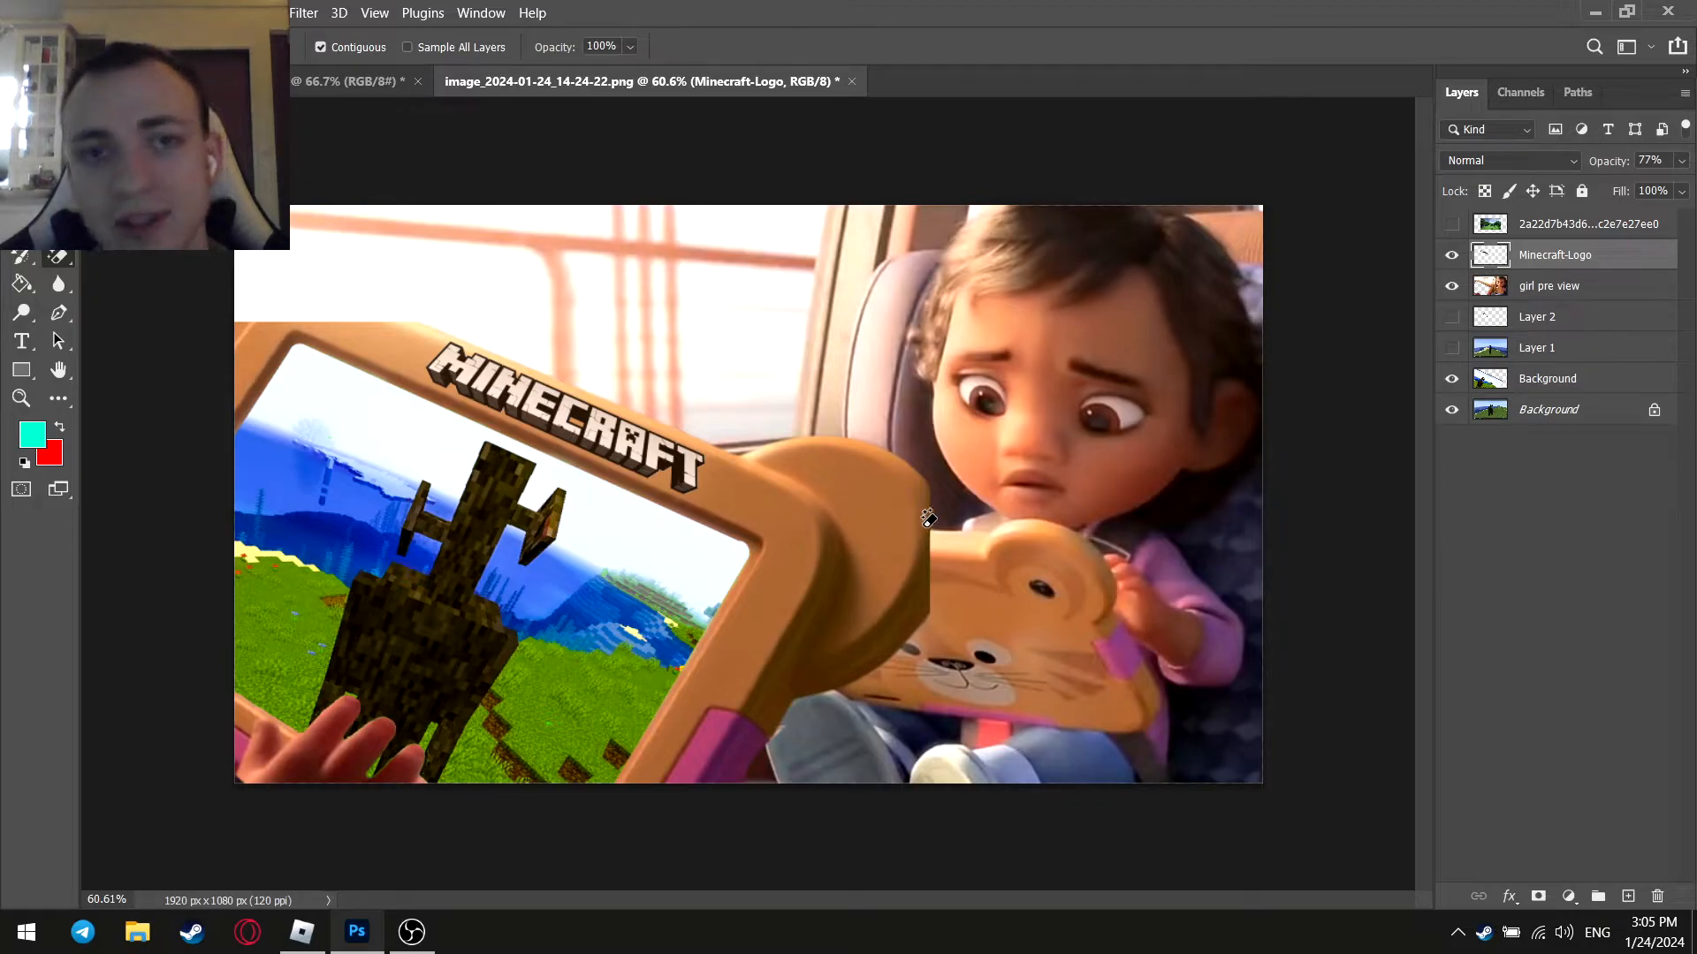
Move the Layer 2 arrow above the Minecraft-Logo layer and make it visible
drag(1532, 317, 1538, 240)
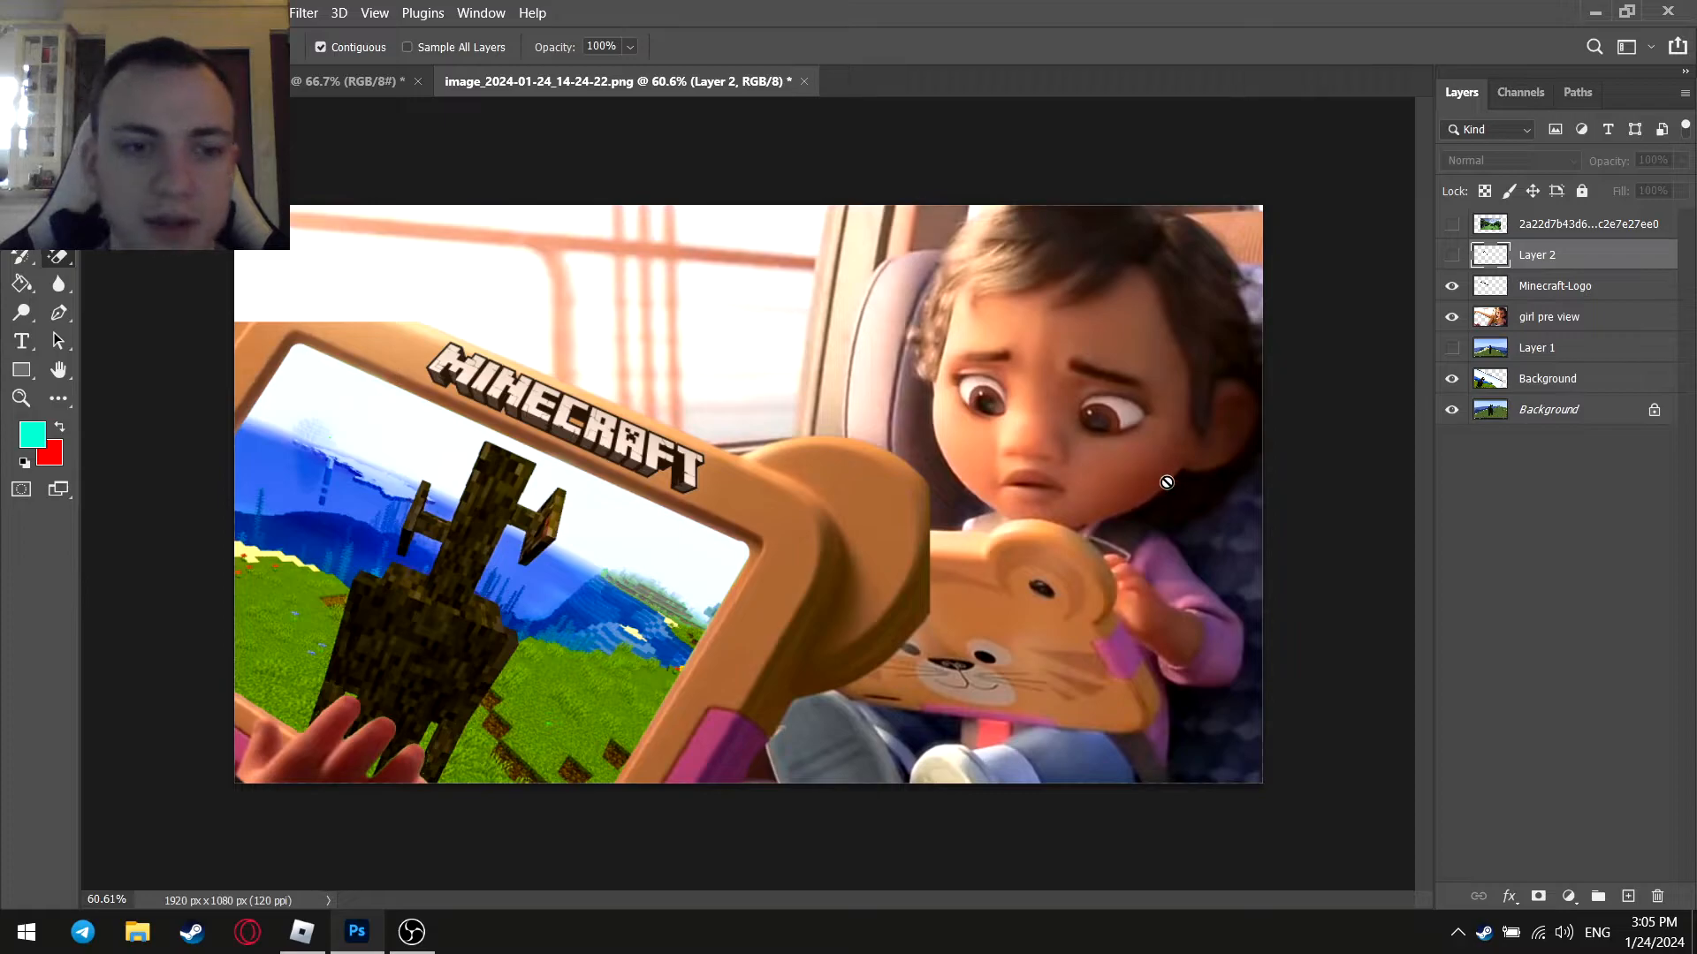
click(1452, 256)
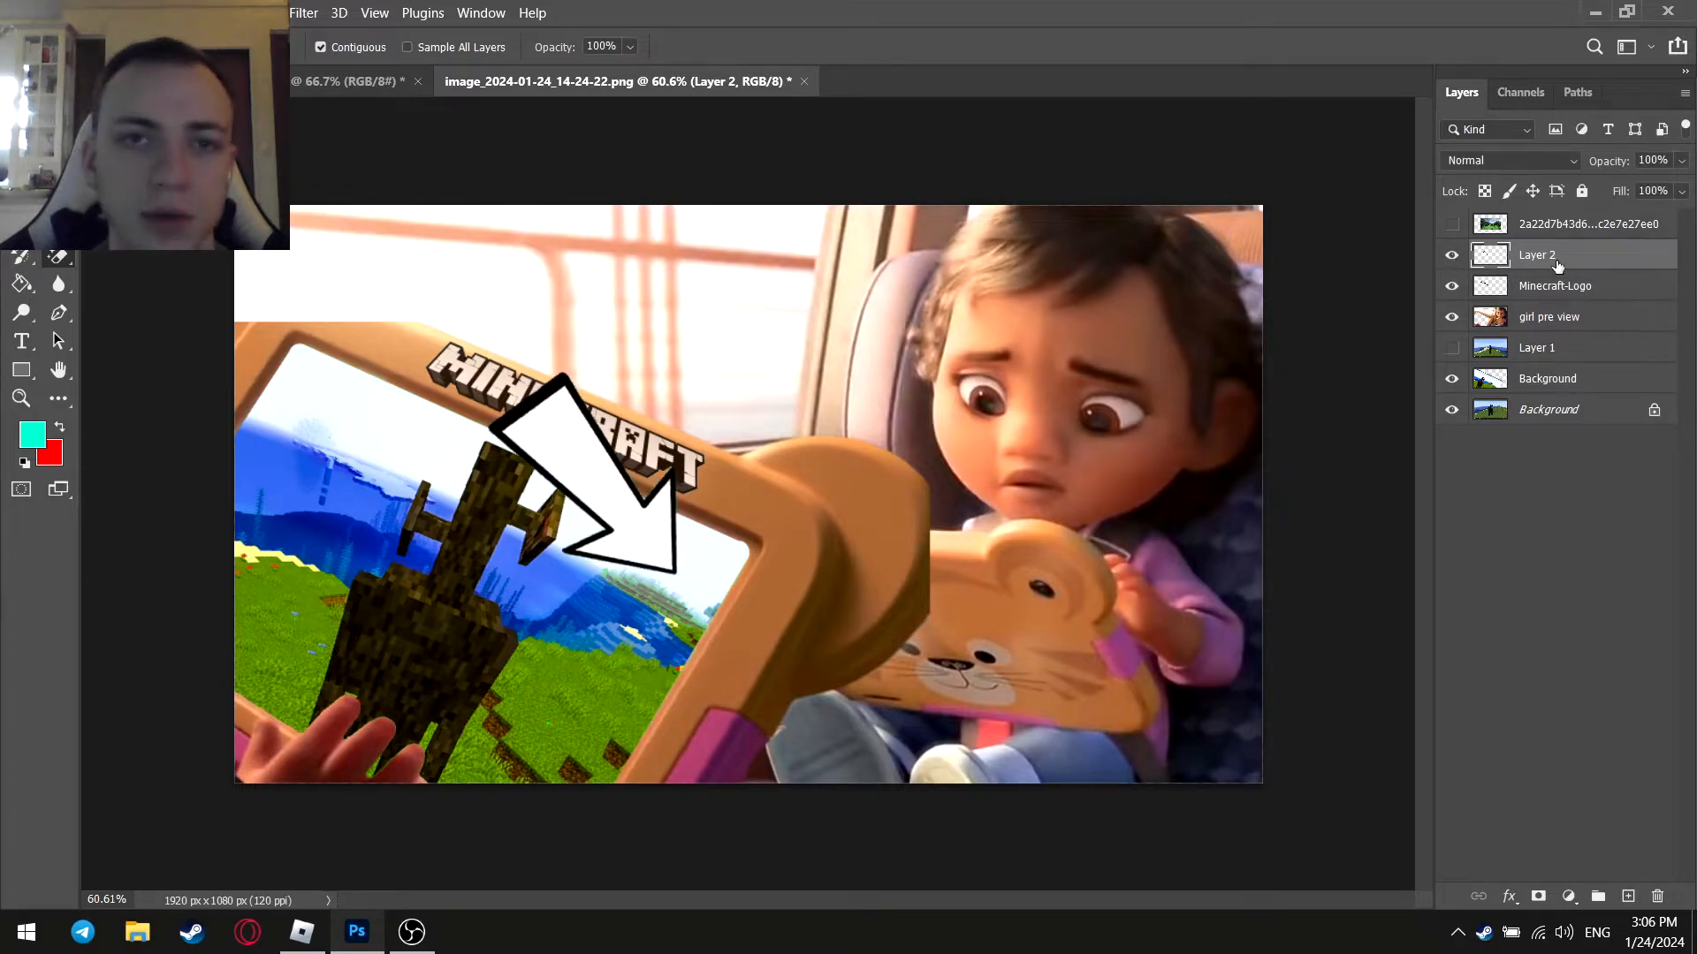
Transform the Layer 2 arrow so it sits over the tablet's upper-left corner, pointing down at the creature on its screen
key(ctrl+t)
drag(477, 555, 522, 305)
drag(572, 535, 800, 452)
drag(781, 403, 513, 344)
drag(546, 520, 707, 379)
drag(479, 308, 354, 338)
mouse_move(522, 478)
mouse_down()
mouse_move(545, 453)
mouse_move(508, 405)
mouse_up()
key(Return)
Reapply the last Camera Raw filter settings to the game screenshot on Layer 1
key(e)
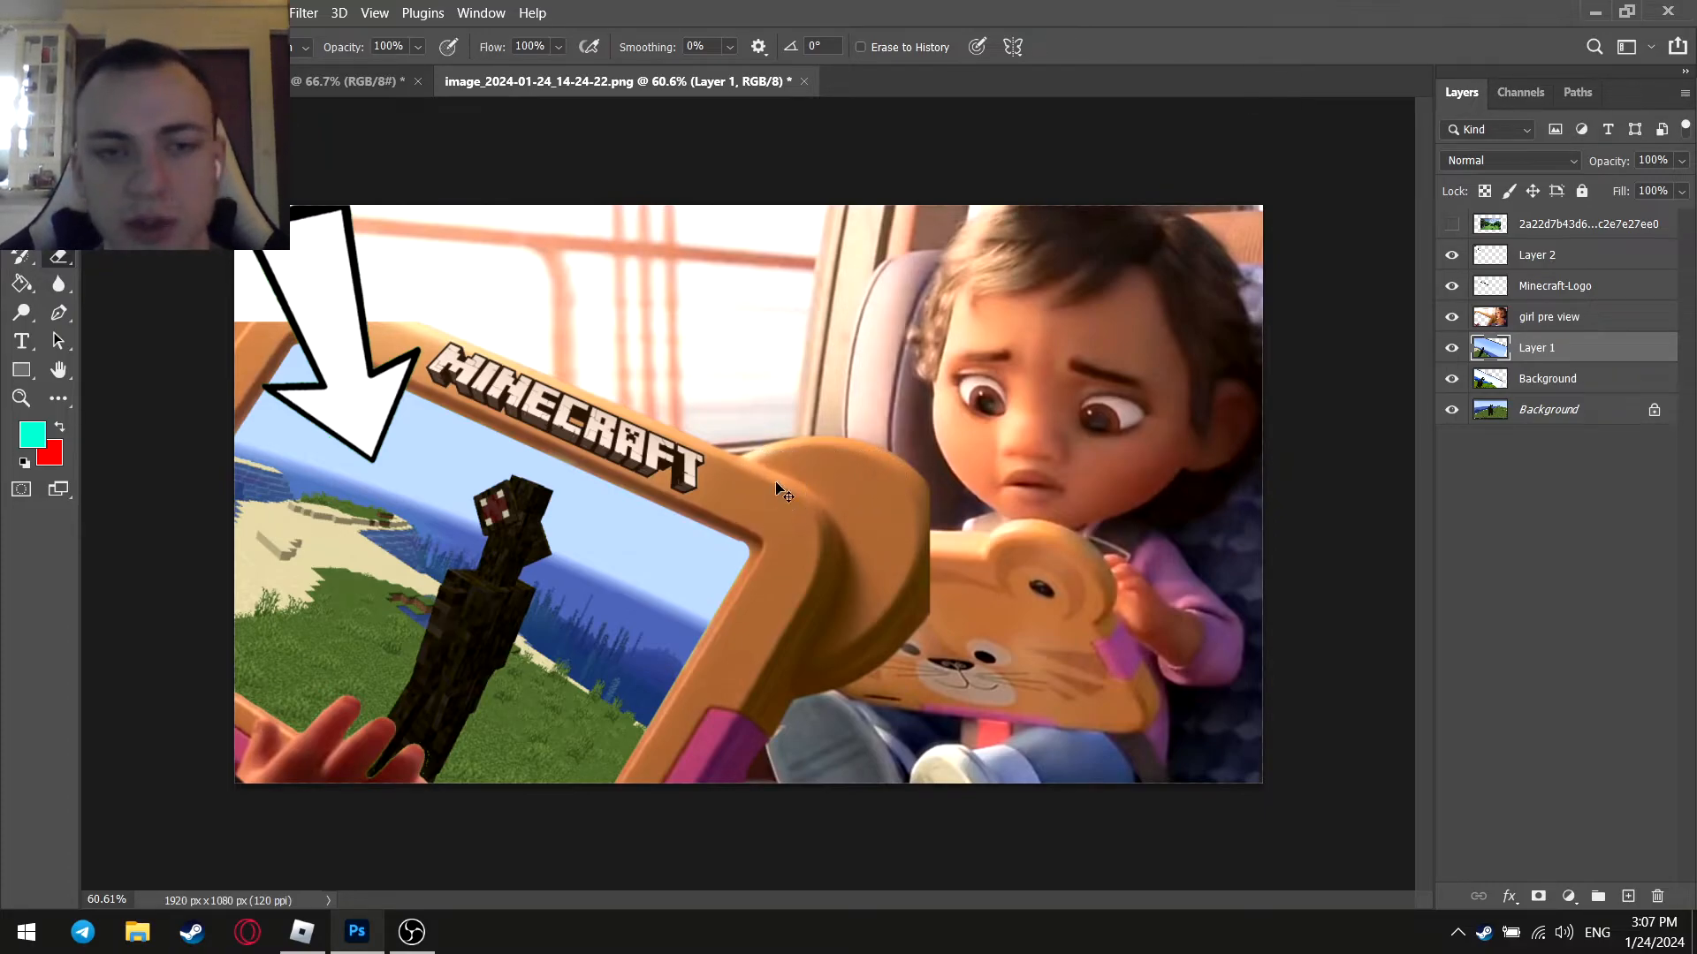
key(ctrl+alt+f)
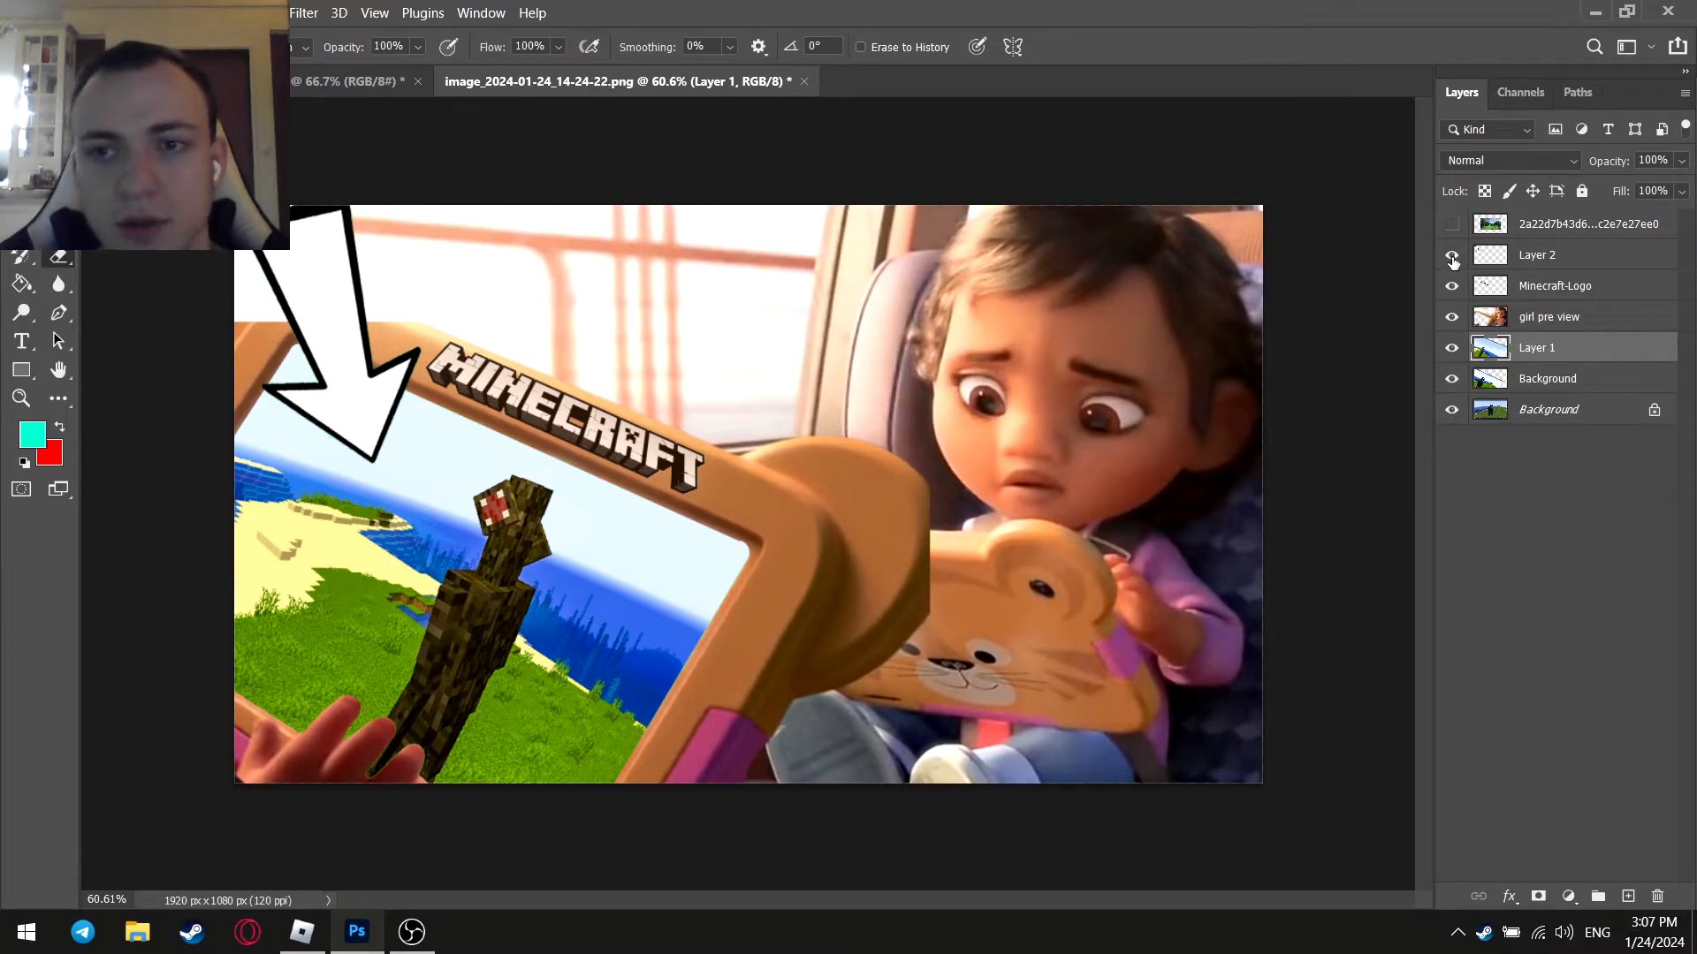
Hide the Layer 2 arrow and Minecraft-Logo layers, and isolate the girl pre view layer
drag(1454, 283, 1452, 254)
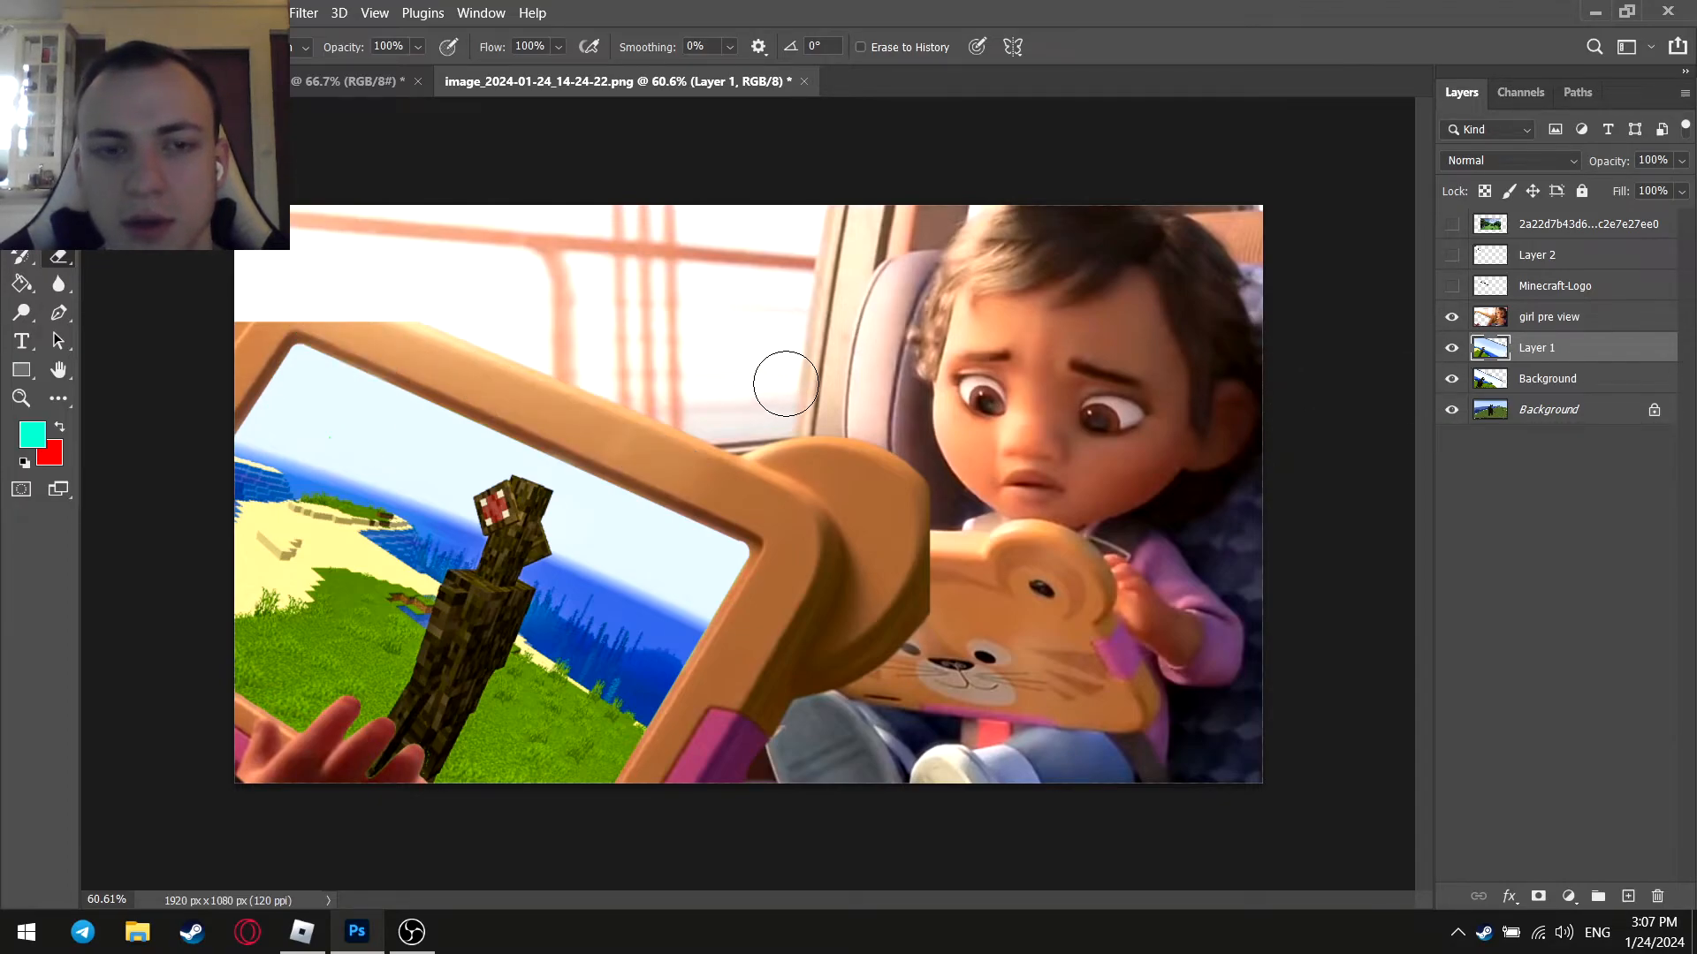
scroll(752, 377, up, 2)
scroll(752, 377, down, 2)
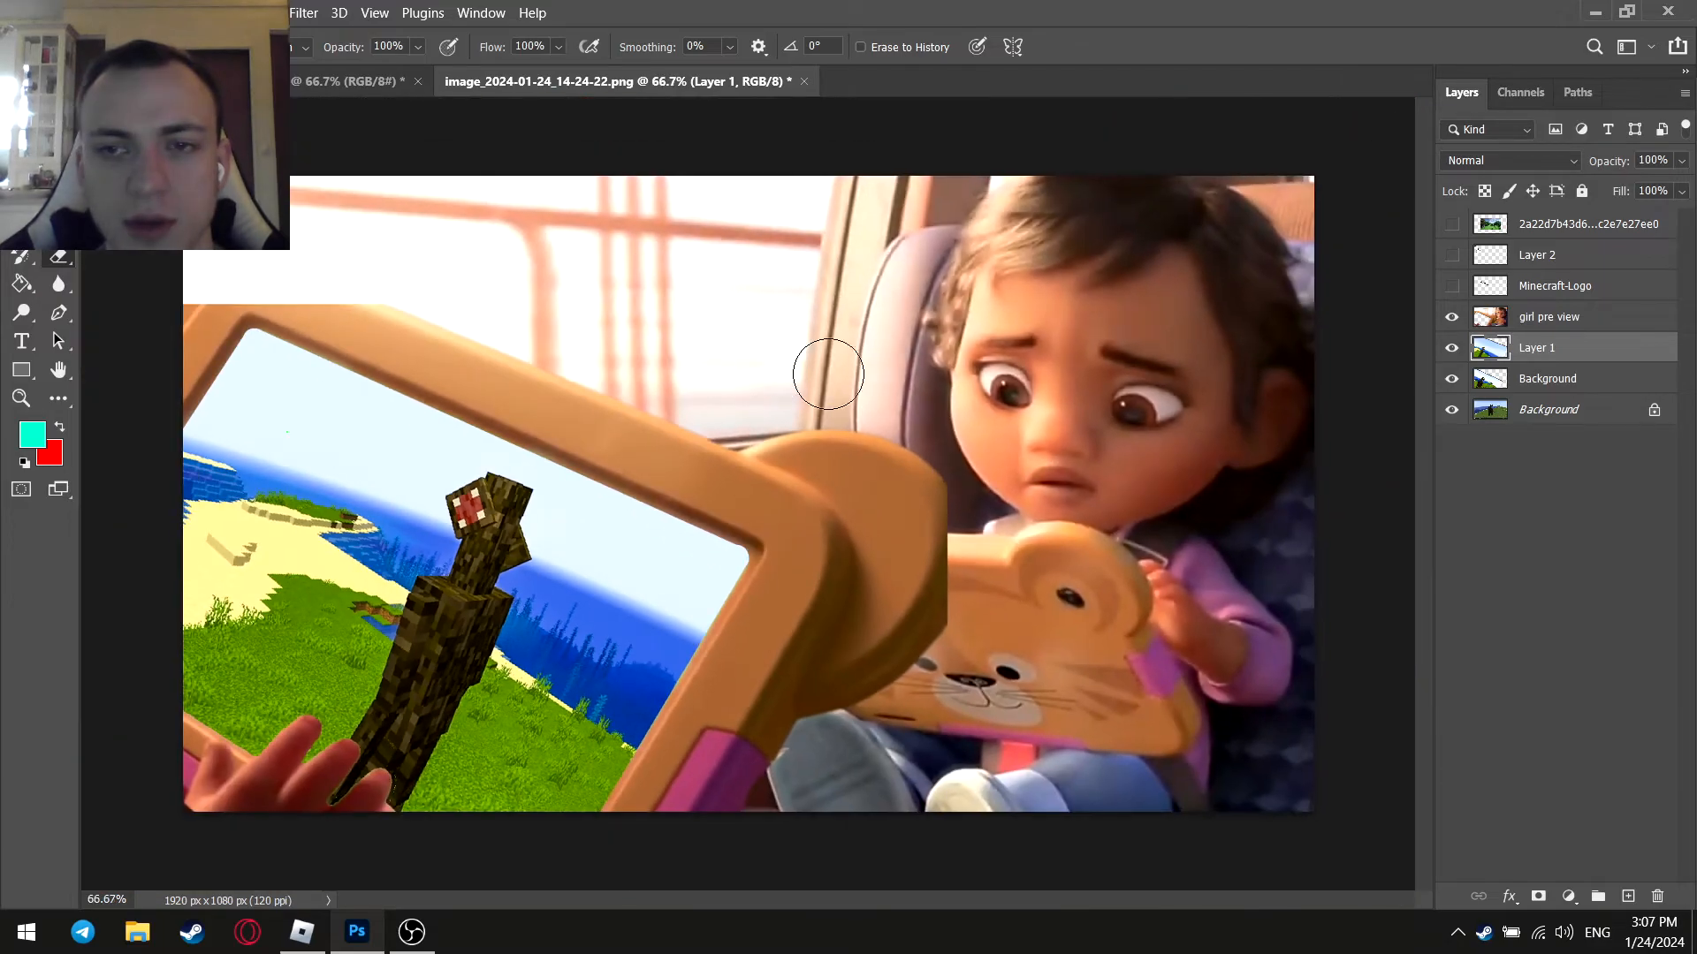
alt+click(1451, 316)
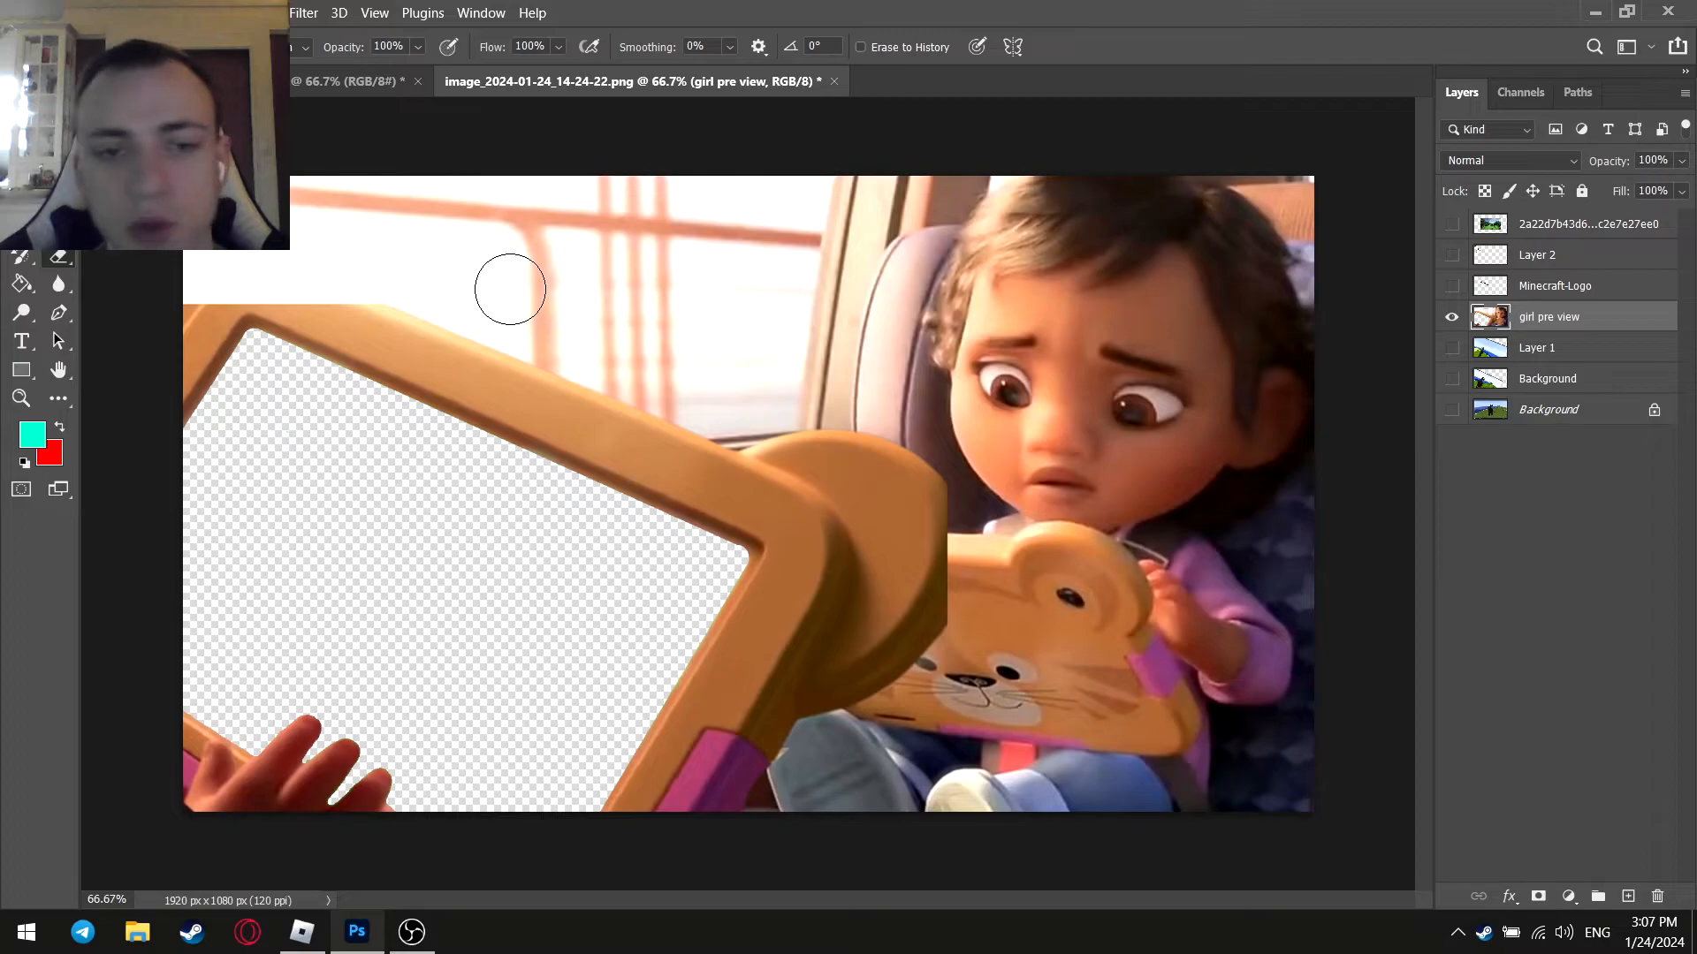
Erase the bright window view above the tablet on the girl pre view layer, along the tablet's upper edge and the window frame
scroll(507, 292, up, 4)
mouse_move(522, 295)
mouse_down()
mouse_move(1214, 561)
mouse_move(1181, 588)
mouse_move(1136, 583)
mouse_up()
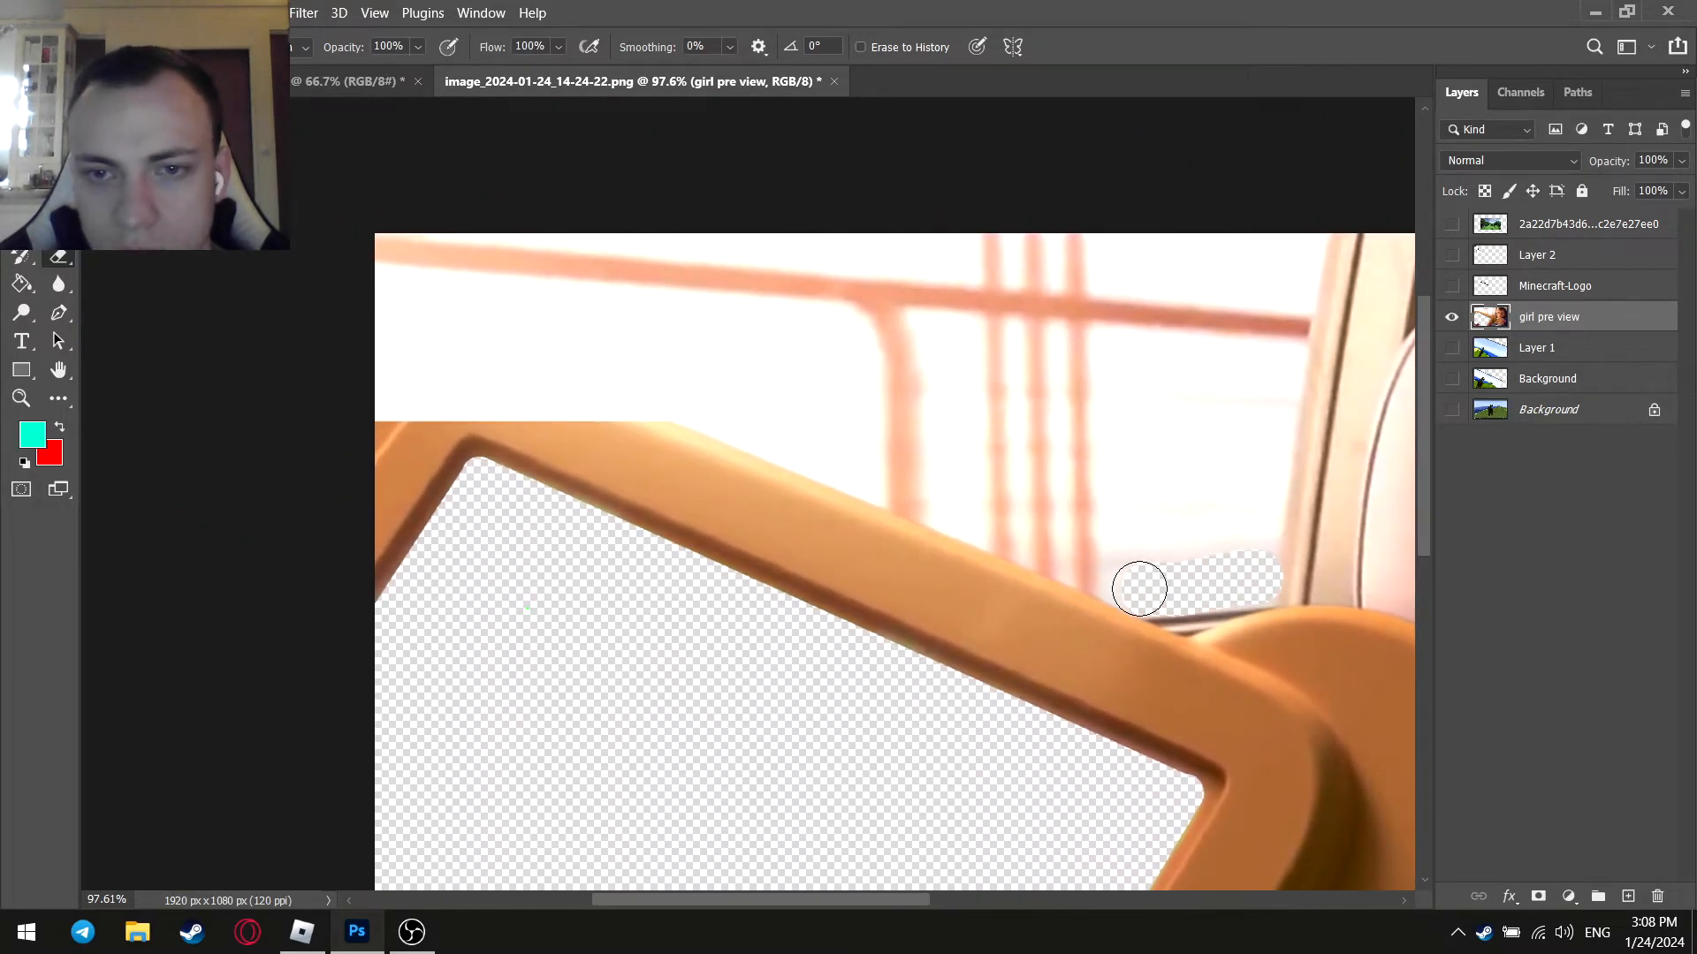
shift+click(689, 394)
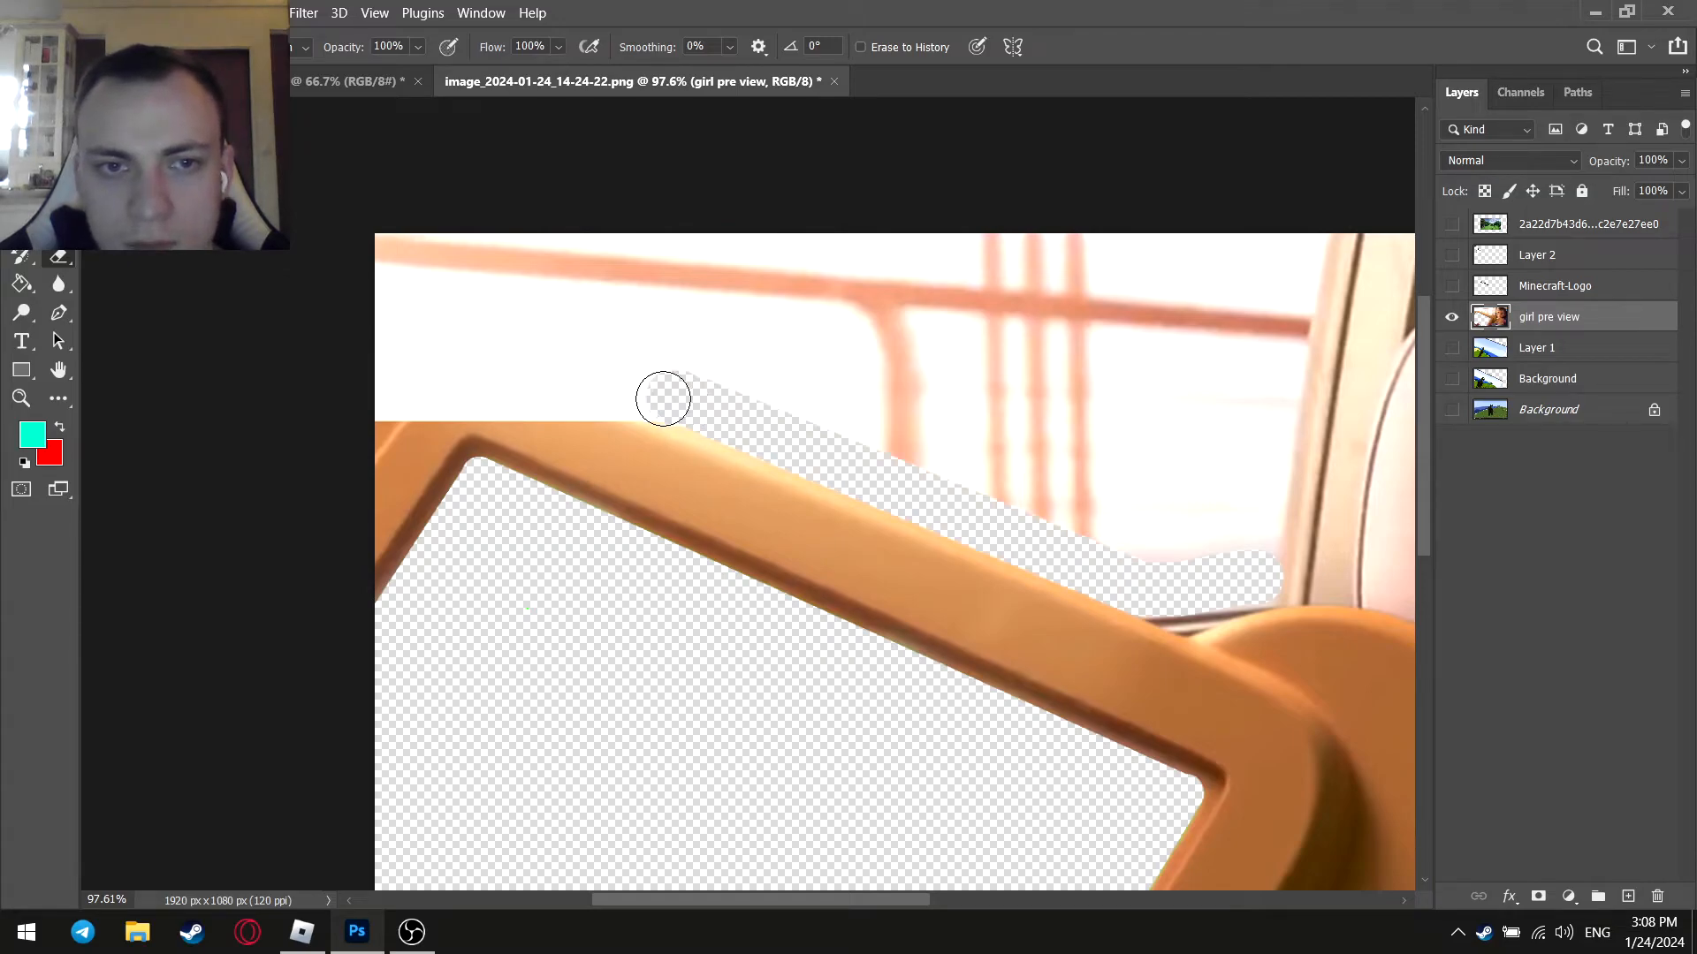
shift+click(382, 396)
mouse_move(382, 396)
mouse_down()
mouse_move(384, 315)
mouse_move(445, 246)
mouse_move(410, 282)
mouse_move(494, 338)
mouse_move(646, 364)
mouse_move(747, 343)
mouse_move(1106, 528)
mouse_move(1256, 556)
mouse_up()
shift+click(1288, 312)
shift+click(1303, 227)
mouse_move(1285, 242)
mouse_down()
mouse_move(1223, 521)
mouse_move(1178, 494)
mouse_move(1181, 452)
mouse_move(940, 413)
mouse_move(843, 359)
mouse_move(1062, 315)
mouse_move(864, 219)
mouse_move(1019, 240)
mouse_move(1162, 352)
mouse_move(1049, 379)
mouse_up()
scroll(971, 387, down, 3)
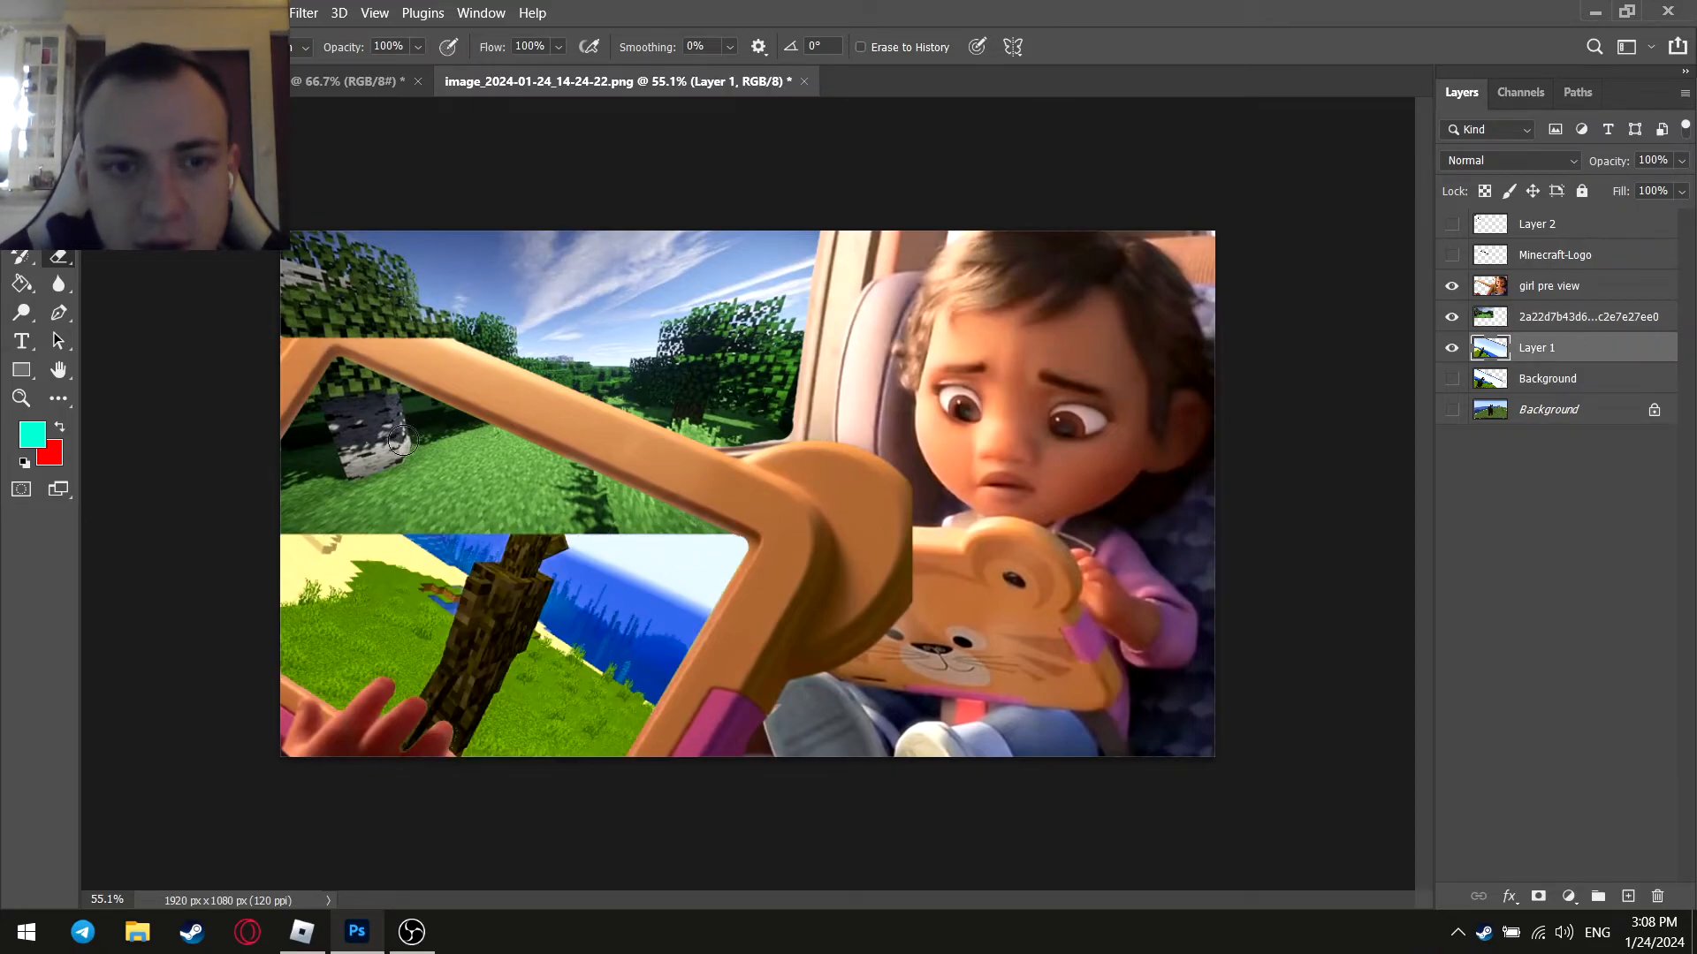
shift+right_click(661, 530)
click(603, 507)
alt+right_click(605, 507)
mouse_move(705, 554)
mouse_down()
mouse_move(341, 392)
mouse_move(312, 461)
mouse_move(264, 502)
mouse_move(333, 553)
mouse_move(446, 537)
mouse_move(488, 503)
mouse_move(450, 491)
mouse_move(517, 527)
mouse_up()
key(ctrl+z)
Erase the forest landscape layer where it covers the tablet screen, and show the Minecraft-Logo and Layer 2 layers
click(1548, 316)
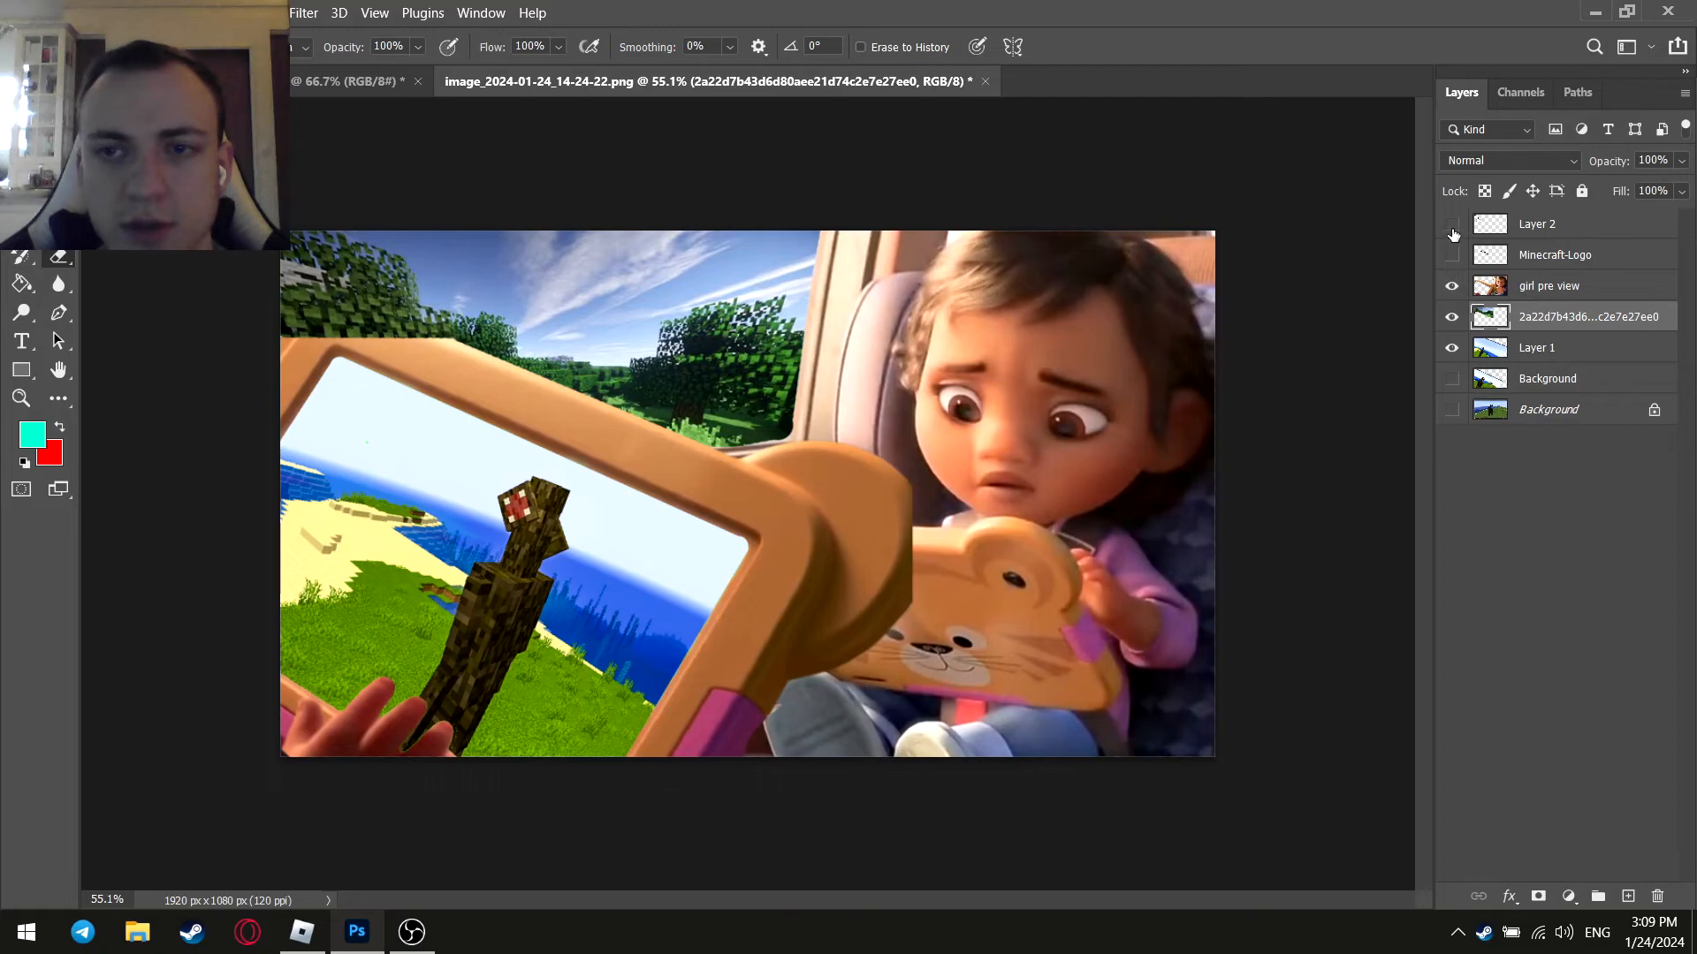
click(1451, 256)
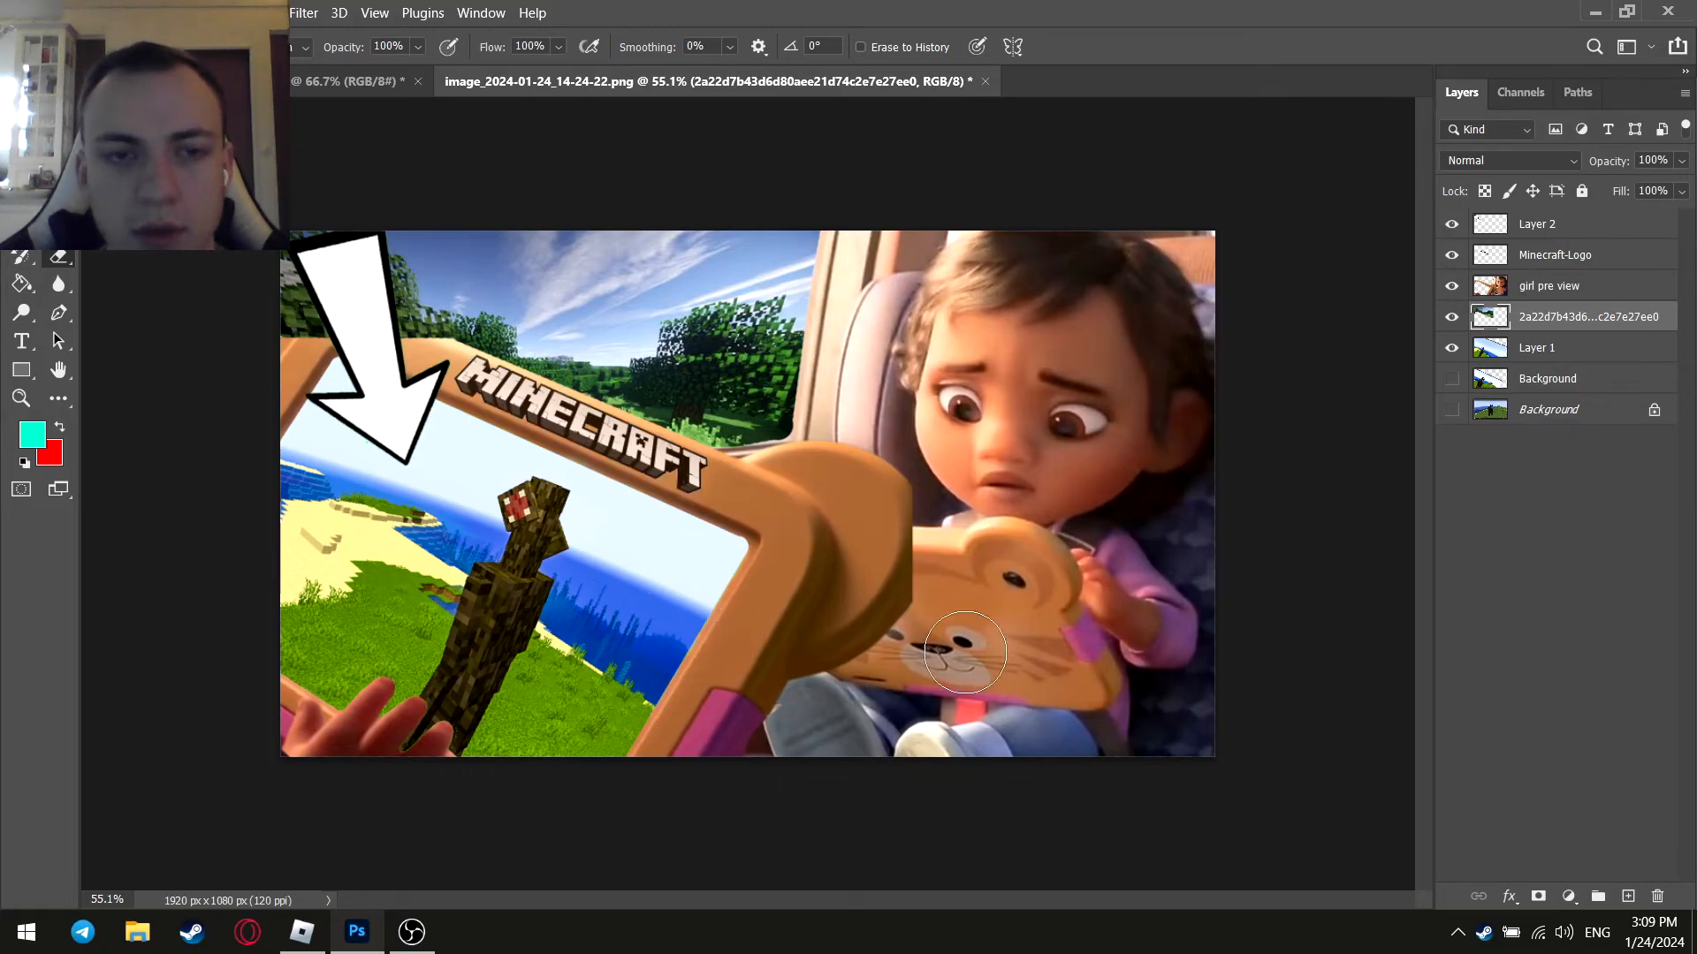